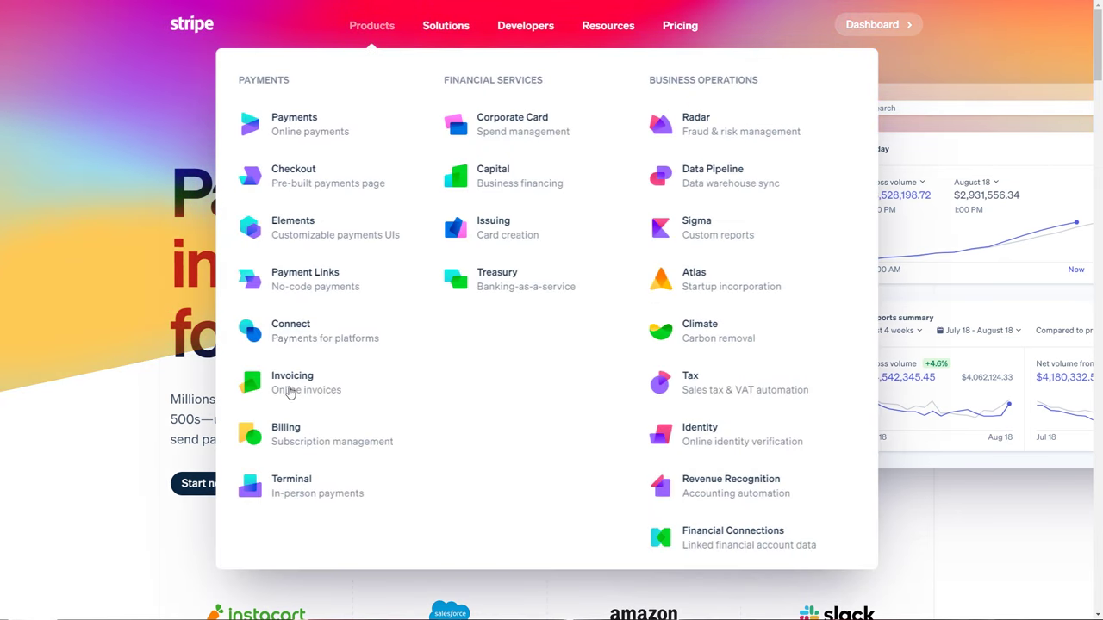
# - Open the Stripe Billing product page from the Products menu
pyautogui.click(288, 433)
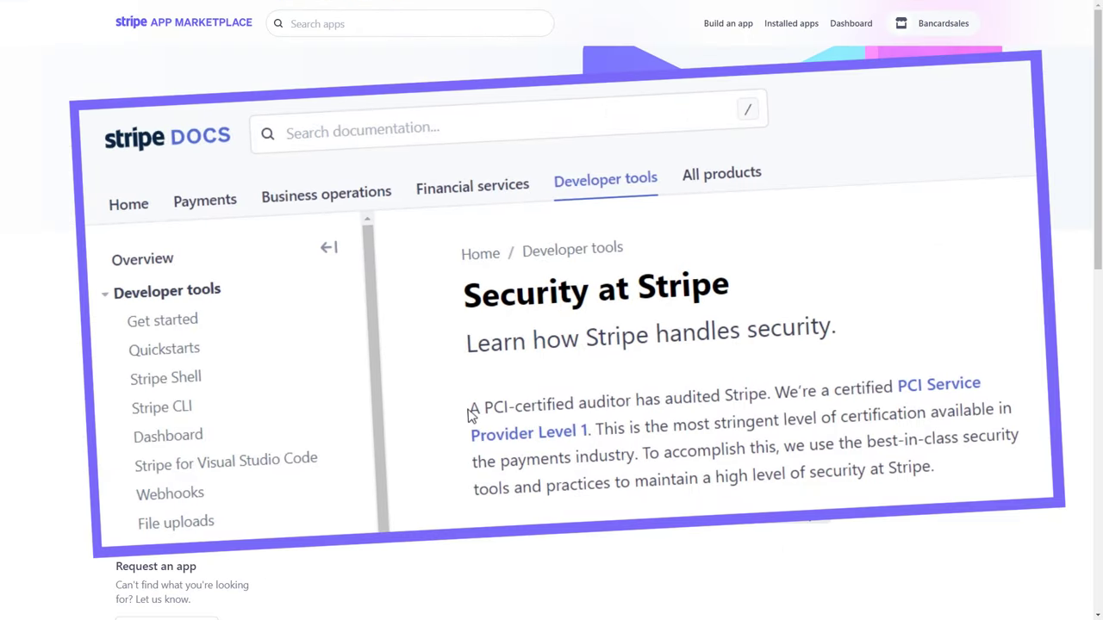
# - Leave the App Marketplace for the Stripe Dashboard home page with Today and Reports
pyautogui.moveTo(470, 406); pyautogui.dragTo(593, 429)
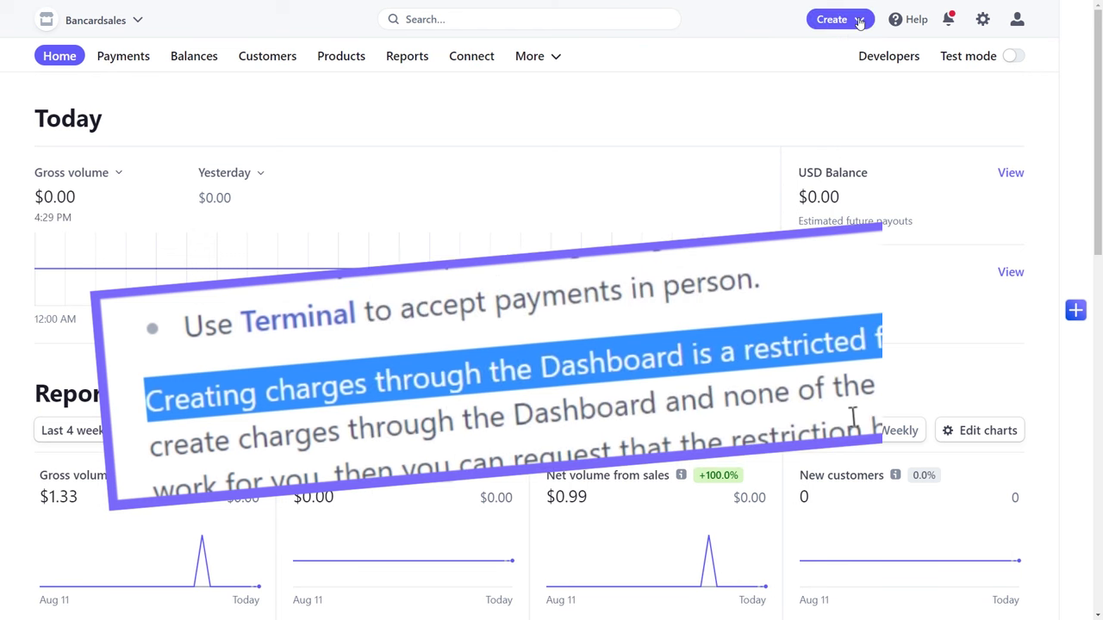
# - Show the Create dropdown listing Invoice, Subscription, Payment link and Payment
pyautogui.click(857, 20)
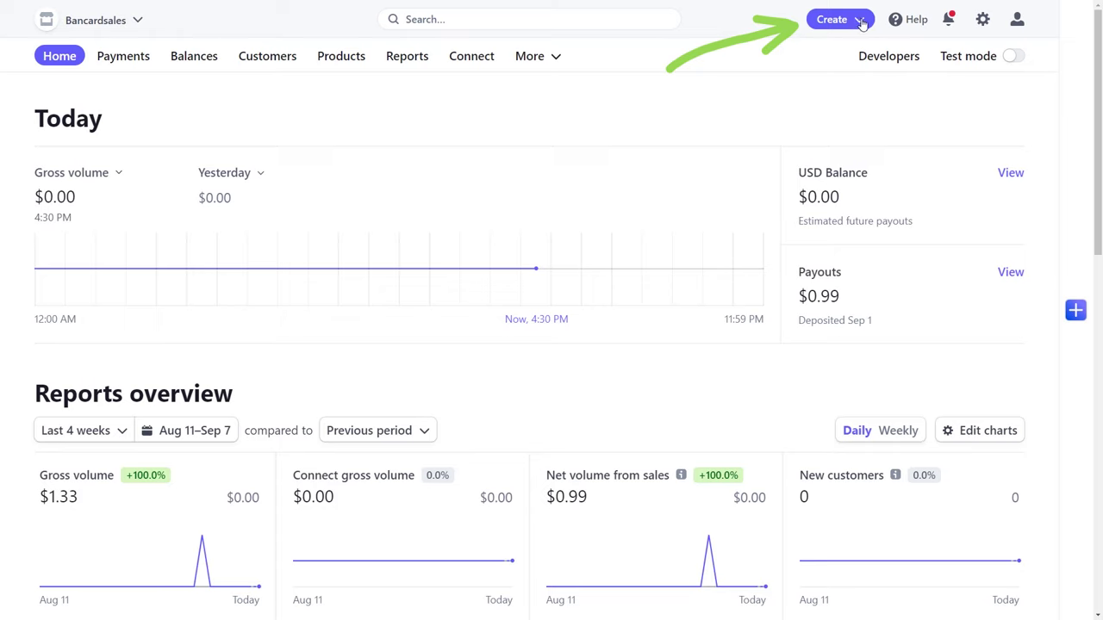
# - Start a blank new subscription using the C S shortcut
pyautogui.click(862, 24)
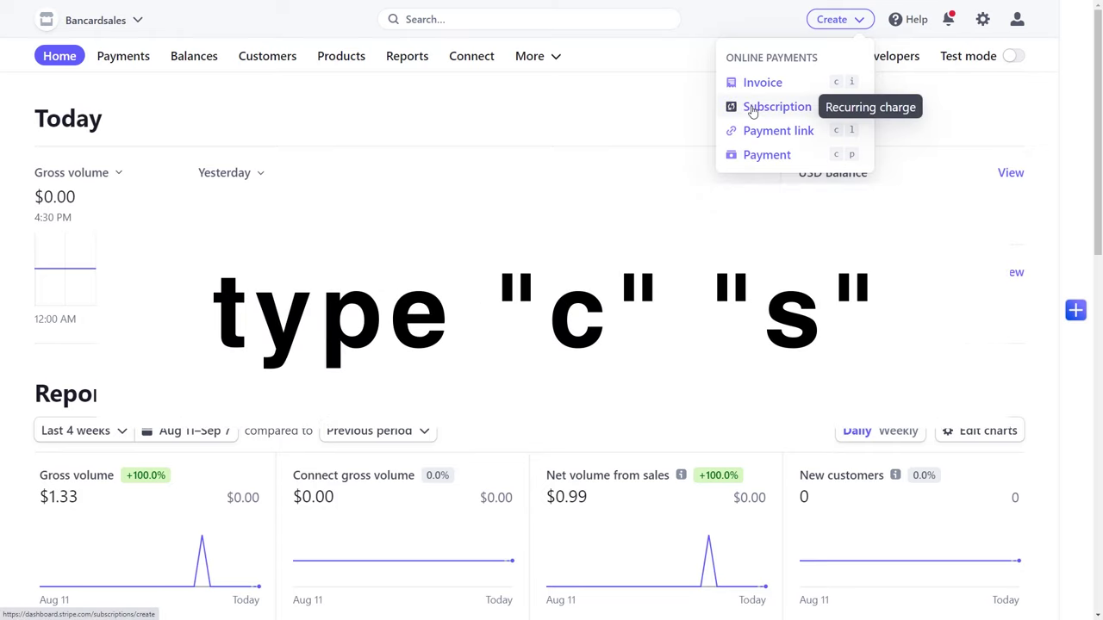
pyautogui.press('c')
pyautogui.press('s')
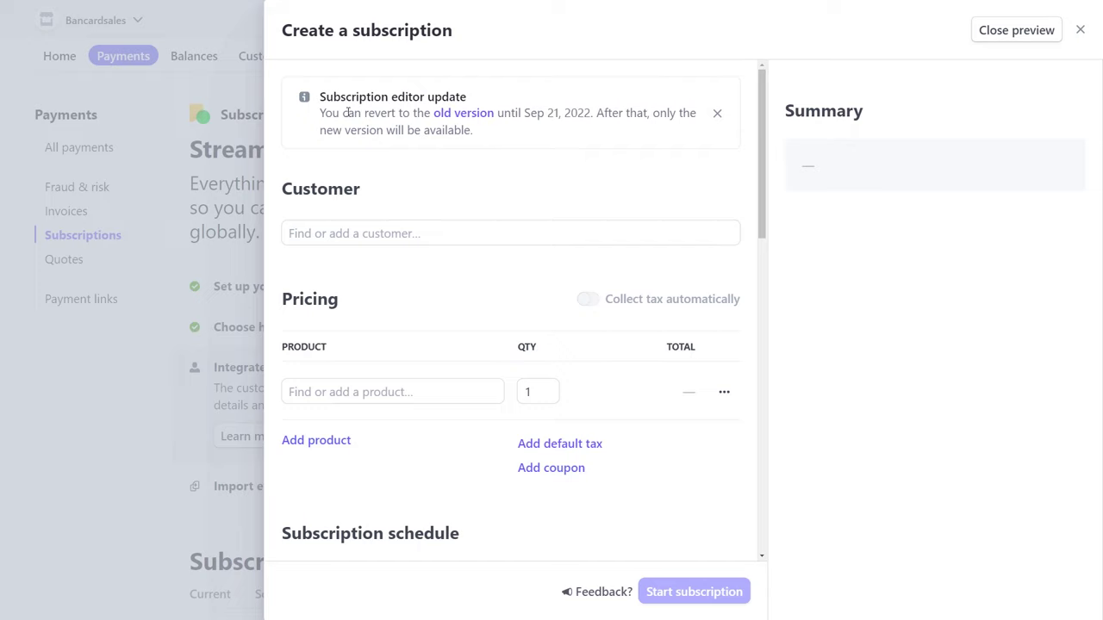
# - Clear the selected notice text and bring up the list of existing customers
pyautogui.moveTo(323, 112); pyautogui.dragTo(511, 141)
pyautogui.click(515, 143)
pyautogui.scroll(-2, 551, 177)
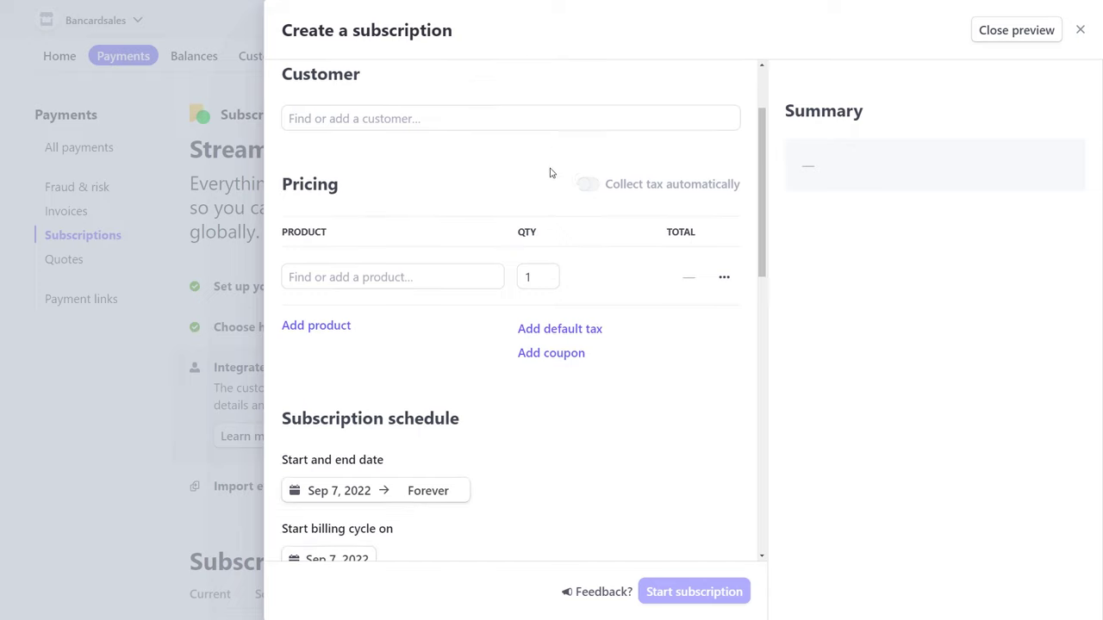
pyautogui.click(474, 120)
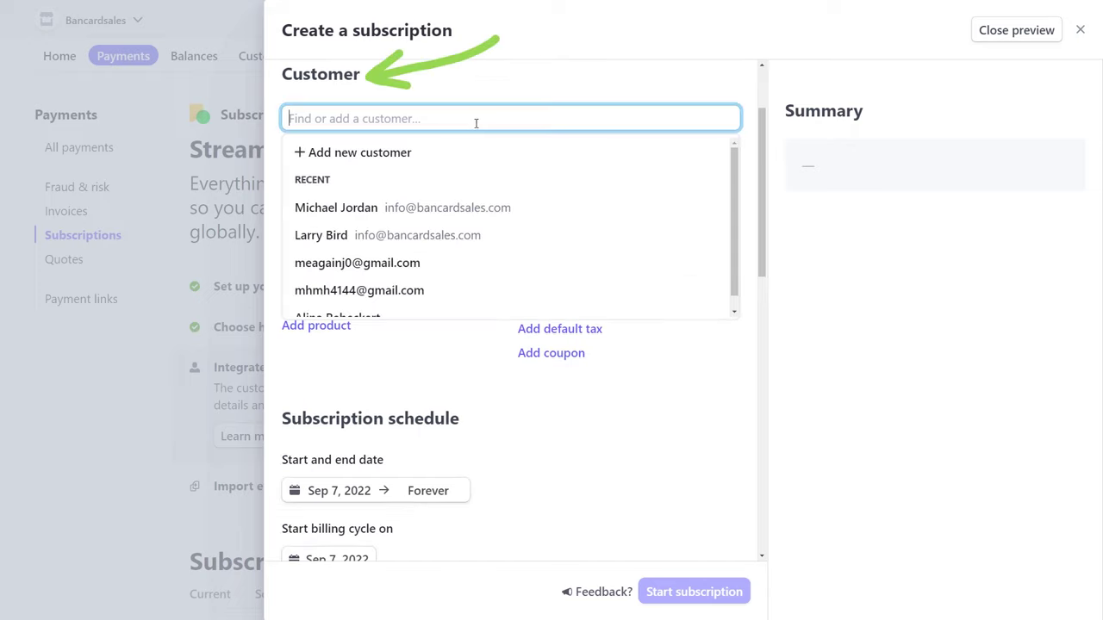
pyautogui.click(352, 155)
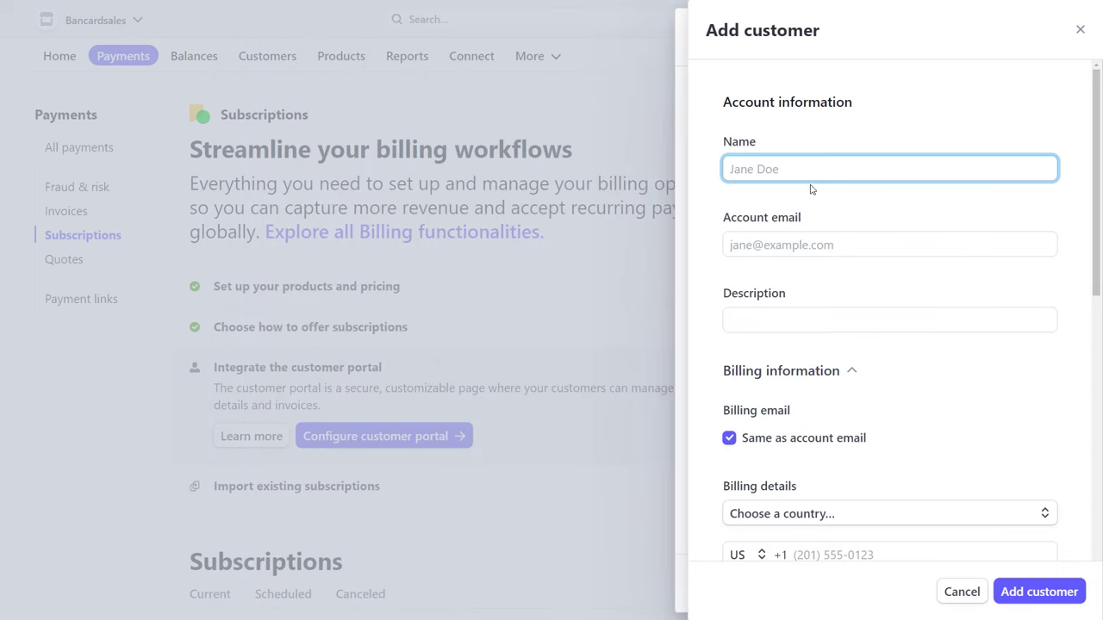
pyautogui.scroll(-5, 823, 302)
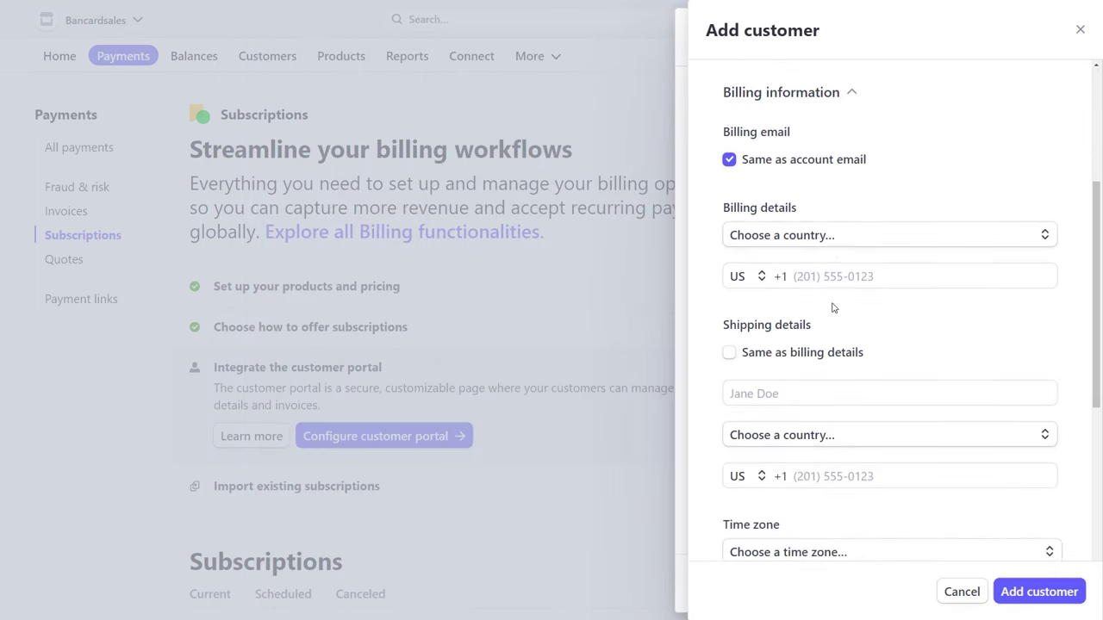
pyautogui.scroll(-2, 833, 307)
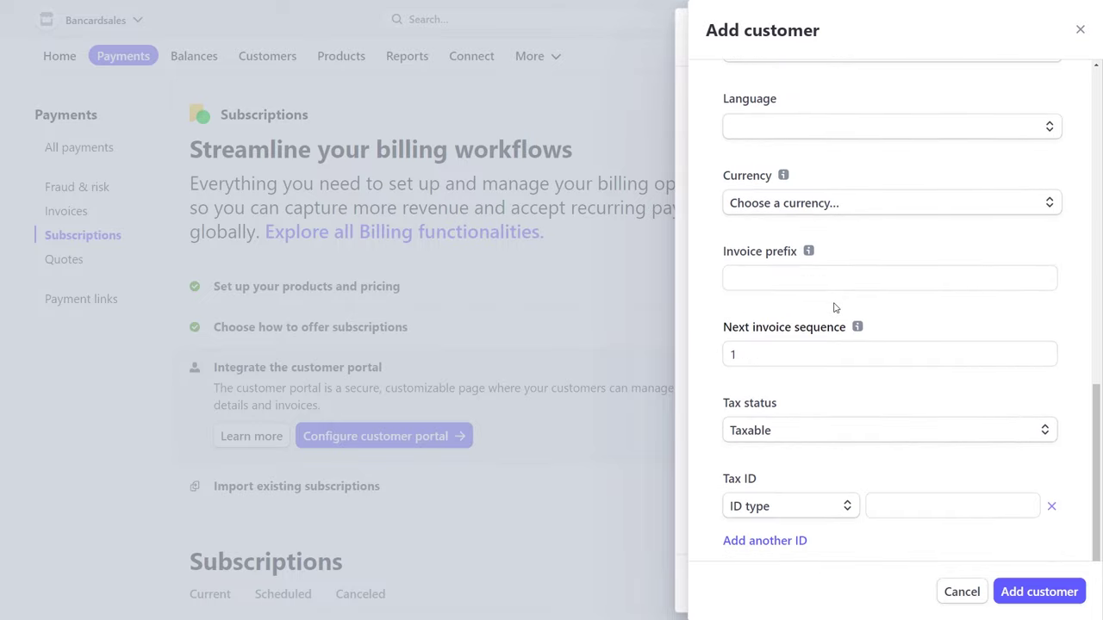
pyautogui.scroll(4, 833, 308)
pyautogui.scroll(5, 833, 308)
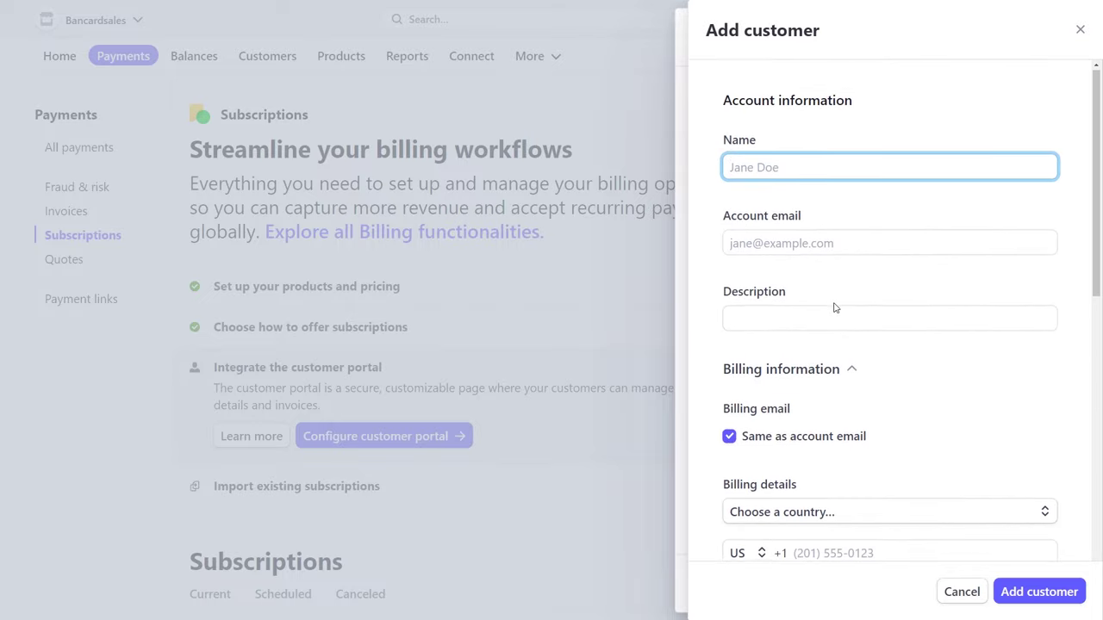
pyautogui.click(962, 592)
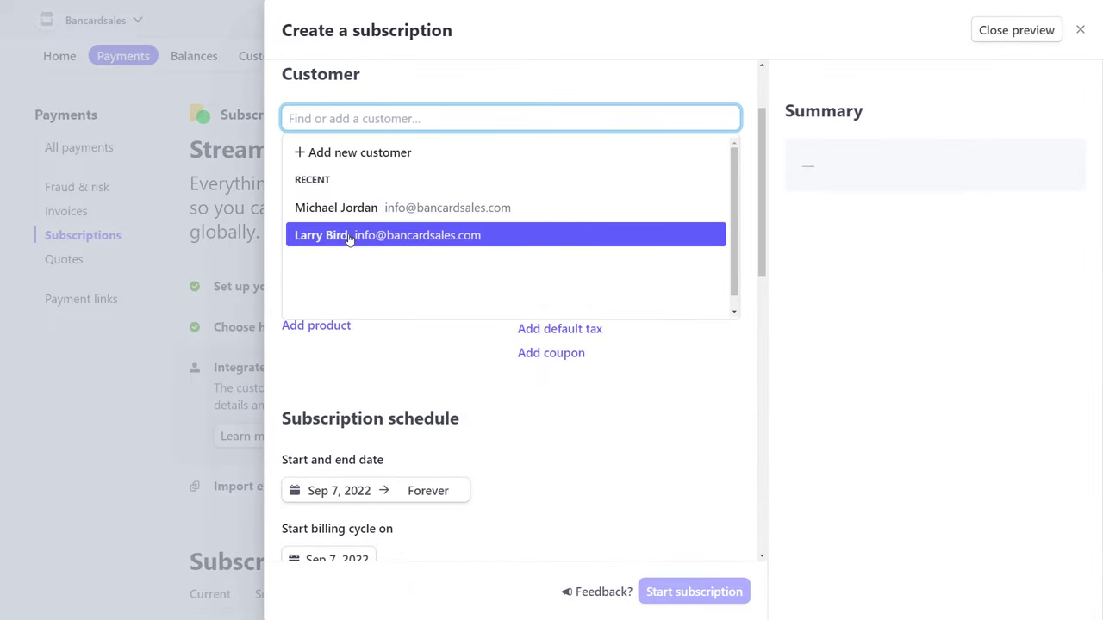
# - Pick an existing customer and add Basketball Lessons at $0.23/month, discarding a new-product draft
pyautogui.click(388, 237)
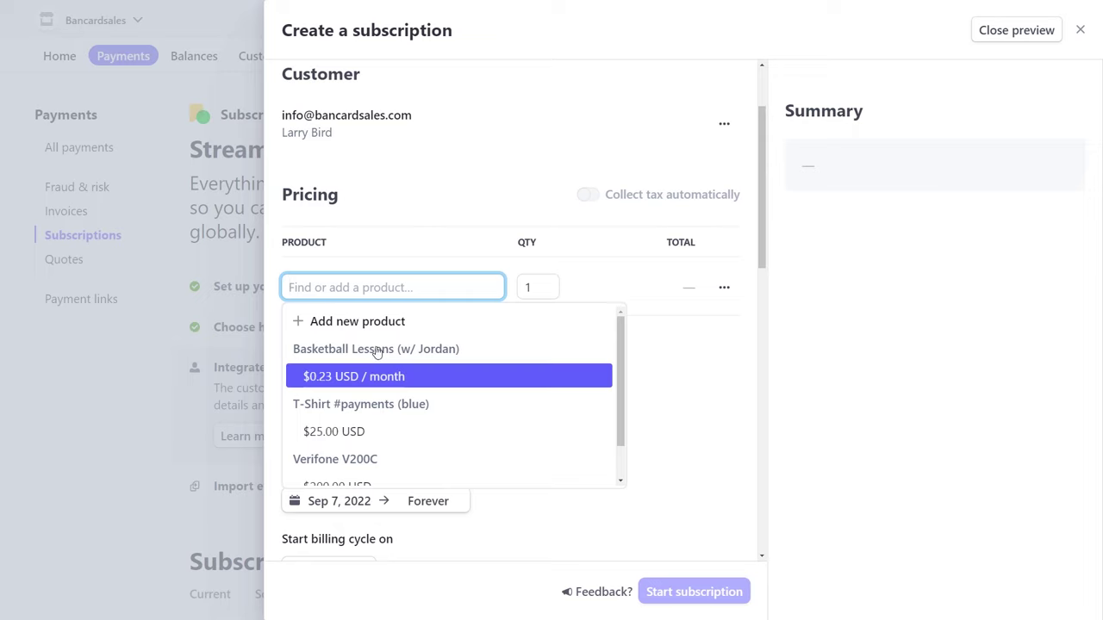
pyautogui.click(367, 377)
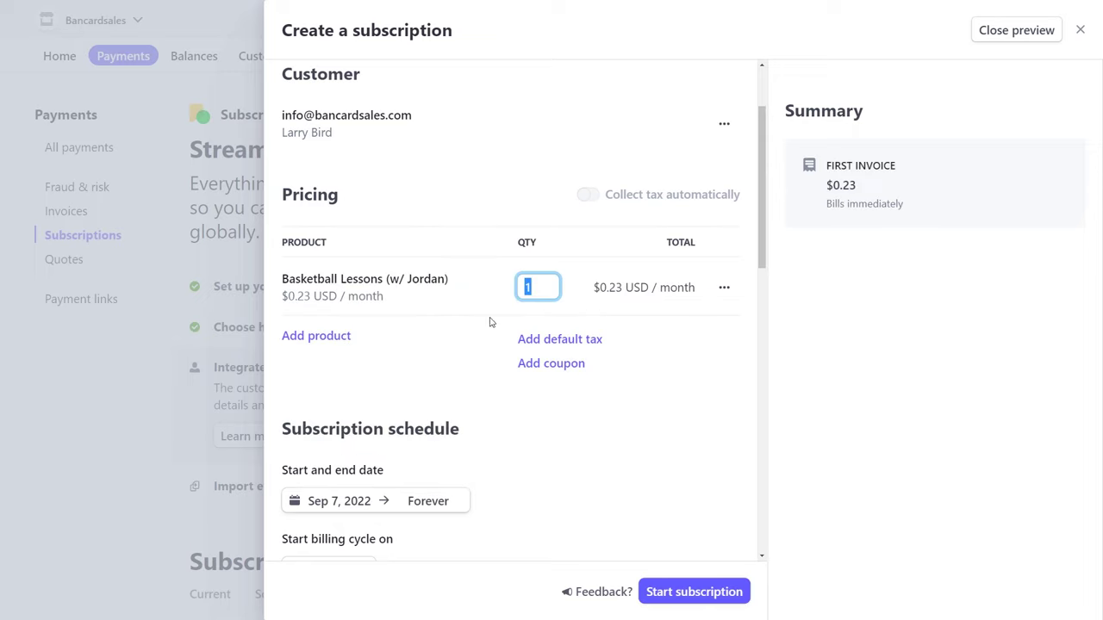
pyautogui.click(324, 337)
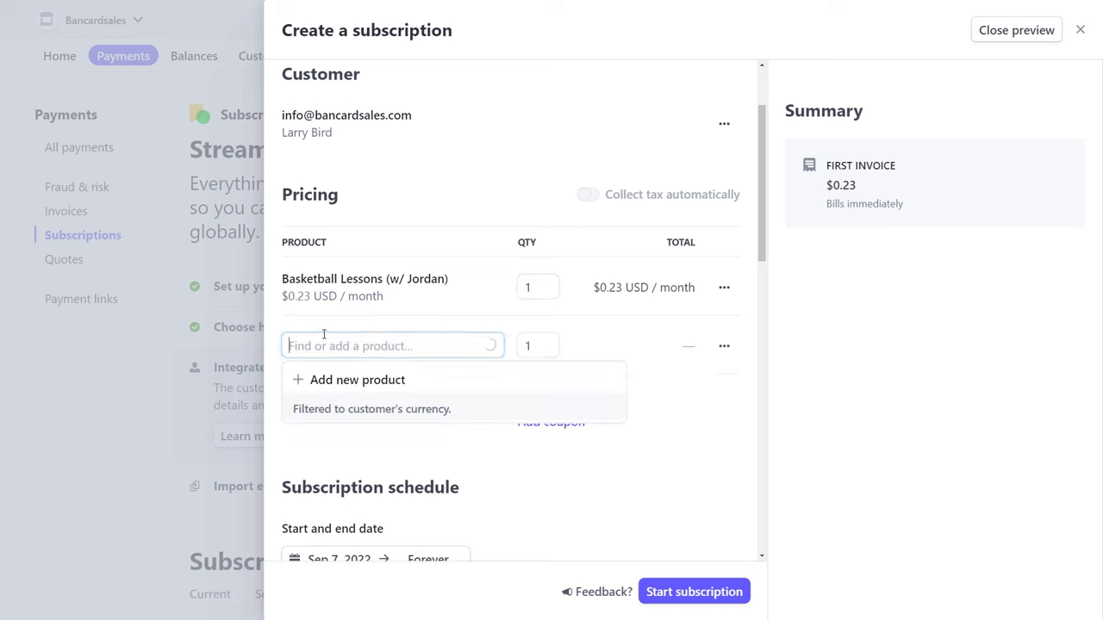
pyautogui.click(341, 382)
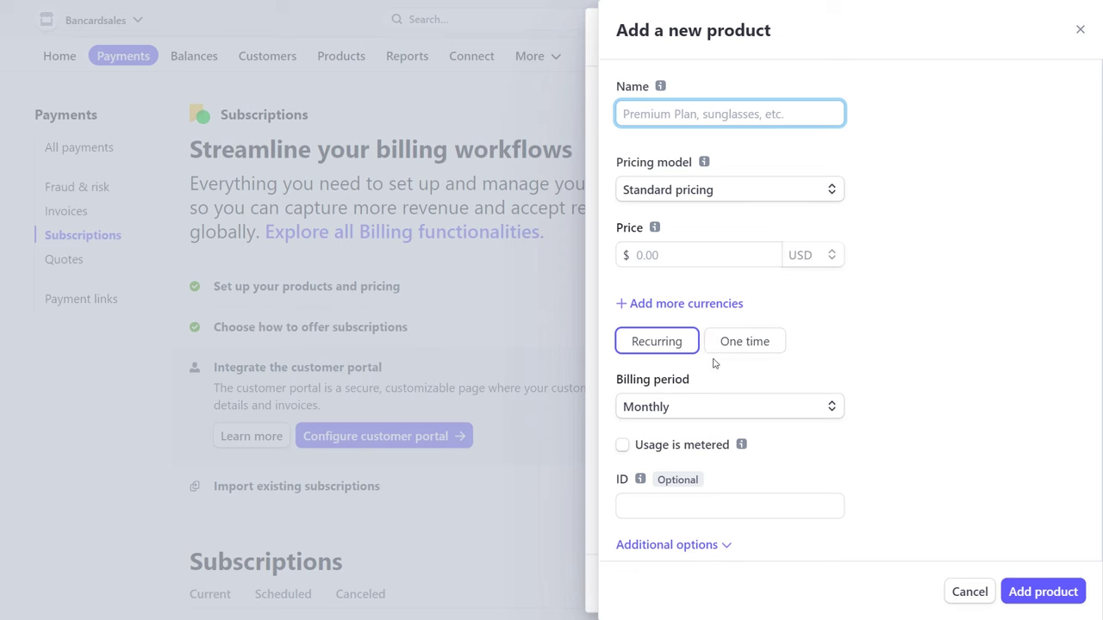
pyautogui.click(970, 591)
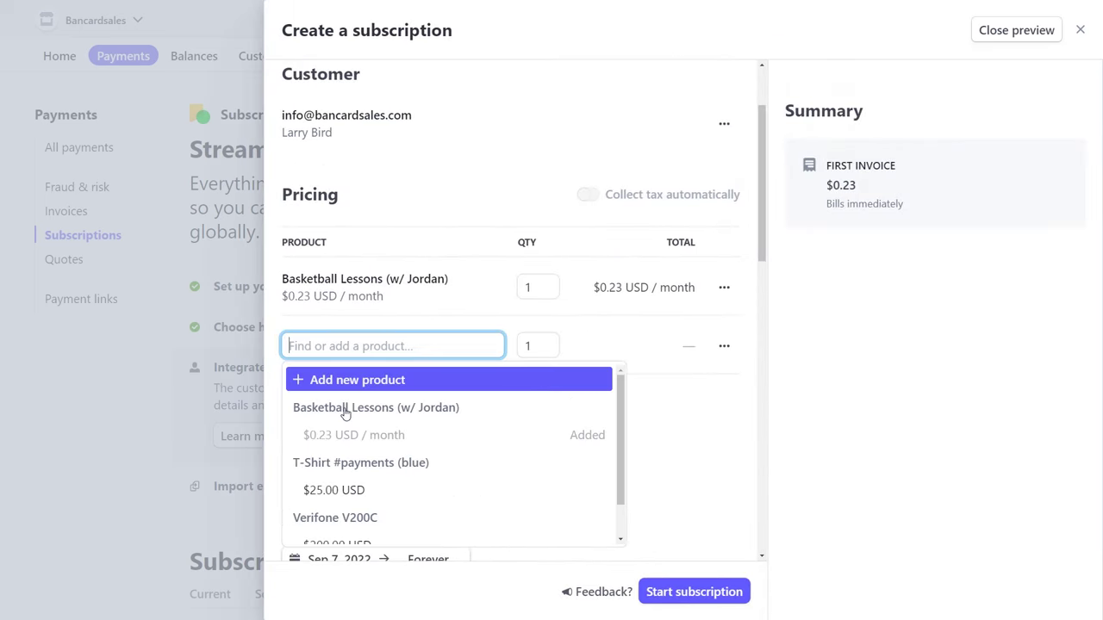
# - Change the Basketball Lessons quantity to 2, then back to 1
pyautogui.click(415, 306)
pyautogui.doubleClick(531, 287)
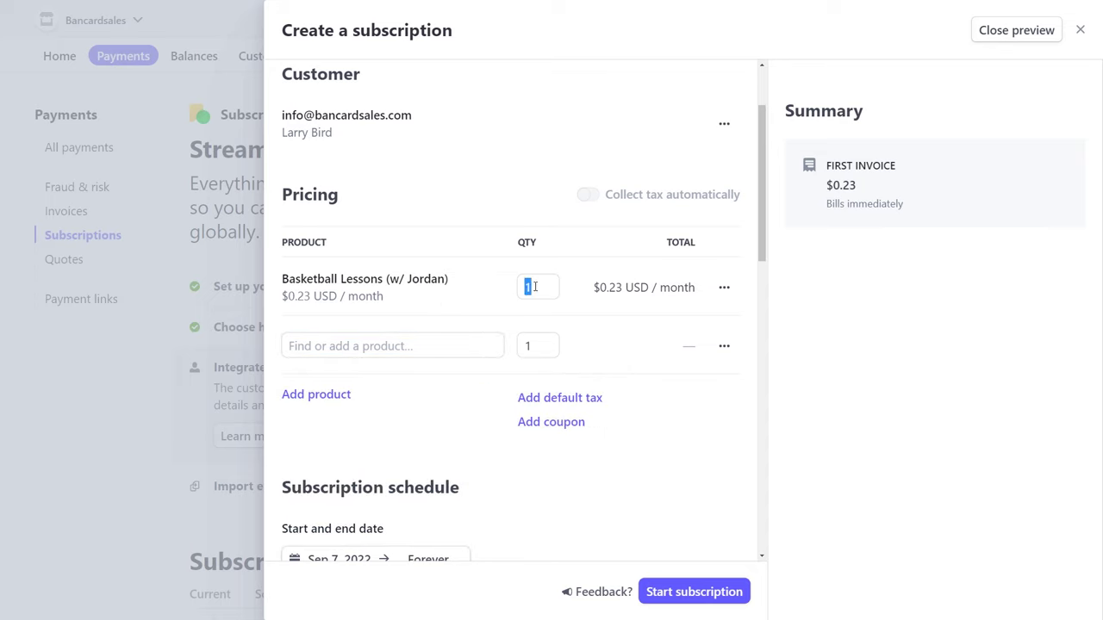
pyautogui.press('BackSpace')
pyautogui.write('2')
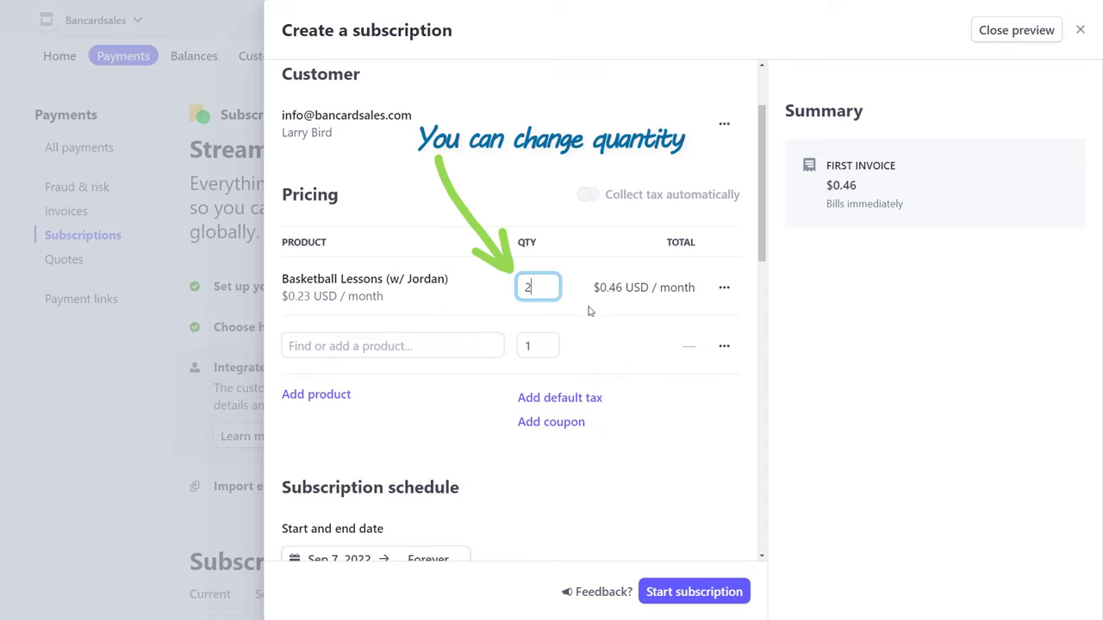
pyautogui.doubleClick(529, 287)
pyautogui.write('1')
pyautogui.click(571, 306)
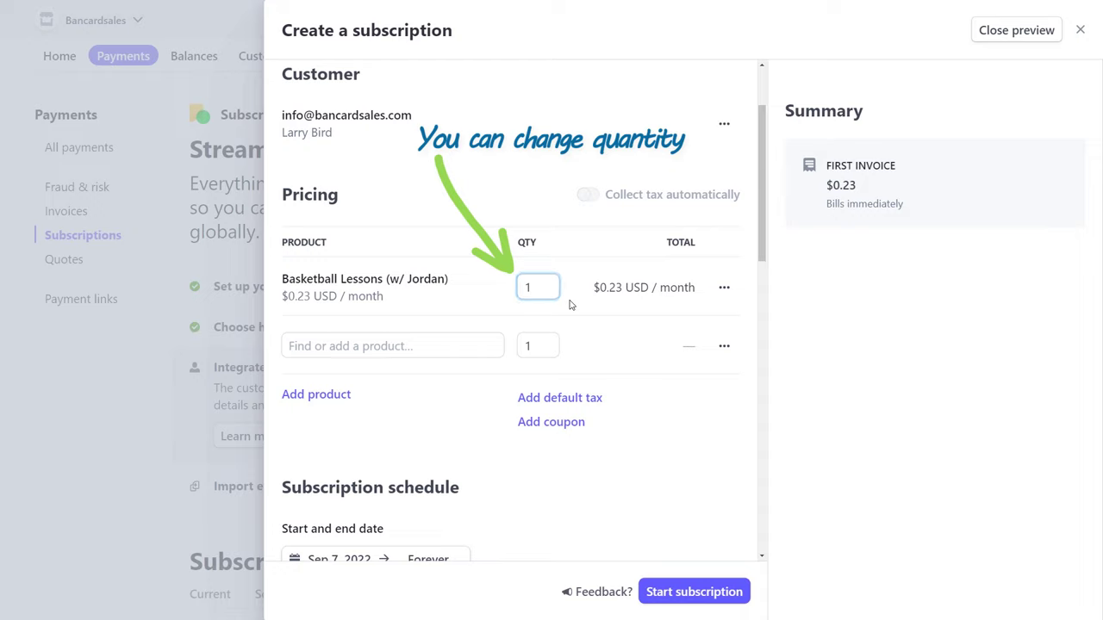
# - Add the T-Shirt #payments (blue) $25.00 line, then remove it again
pyautogui.click(342, 396)
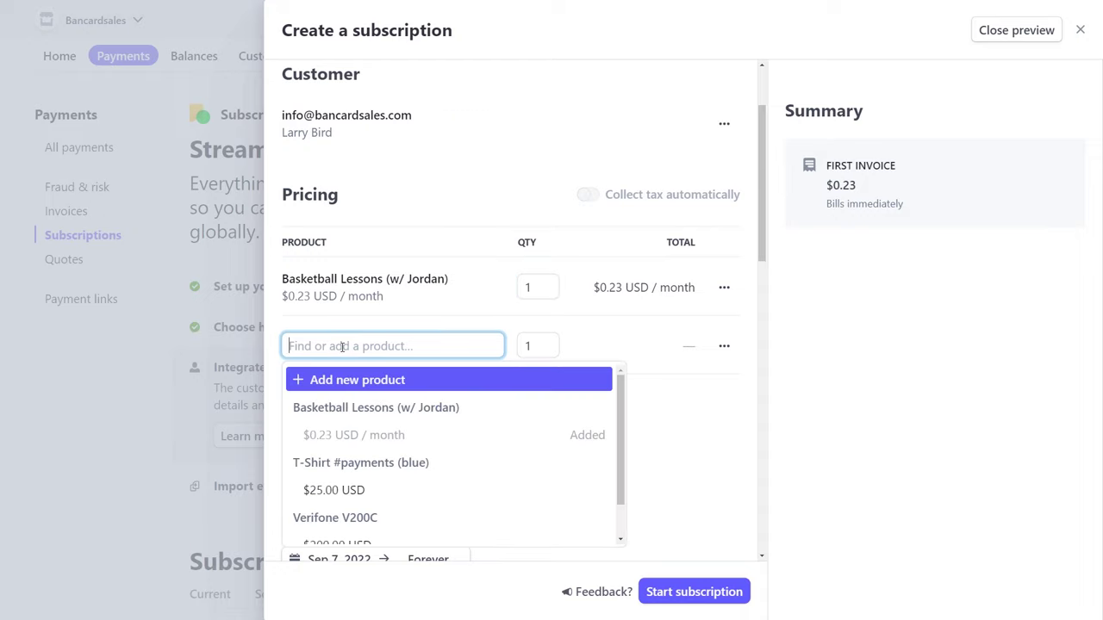
pyautogui.click(342, 490)
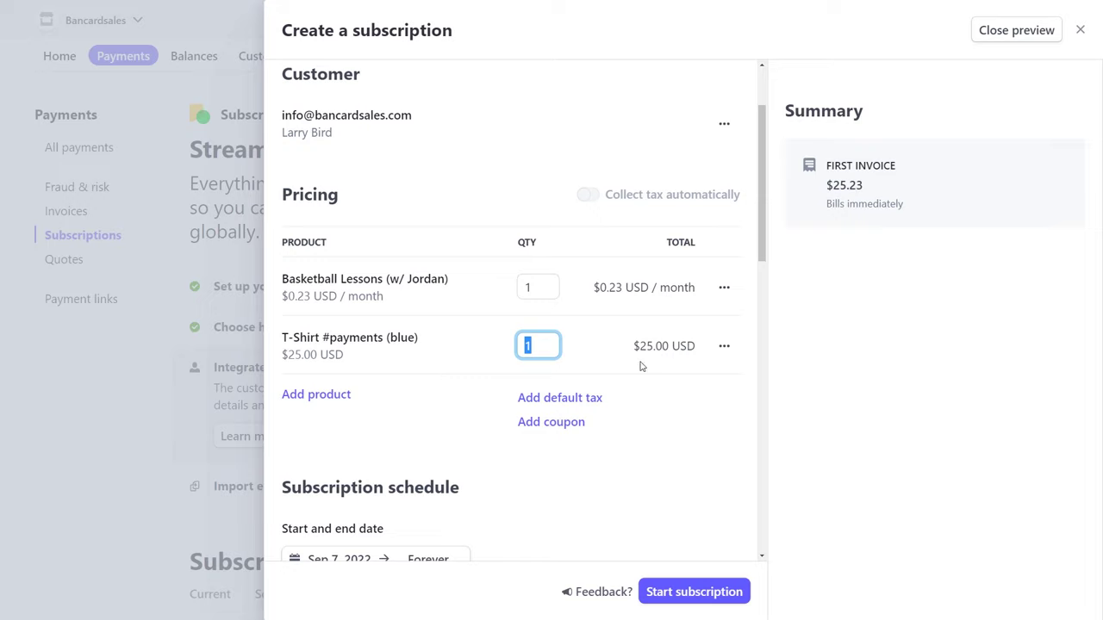
pyautogui.click(723, 345)
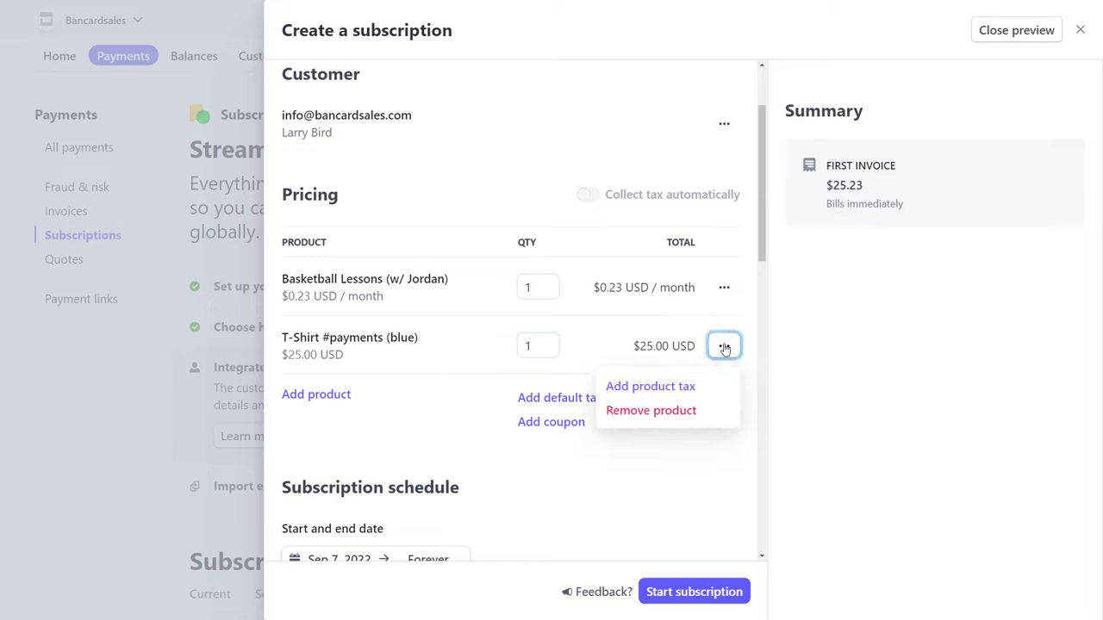
pyautogui.click(630, 413)
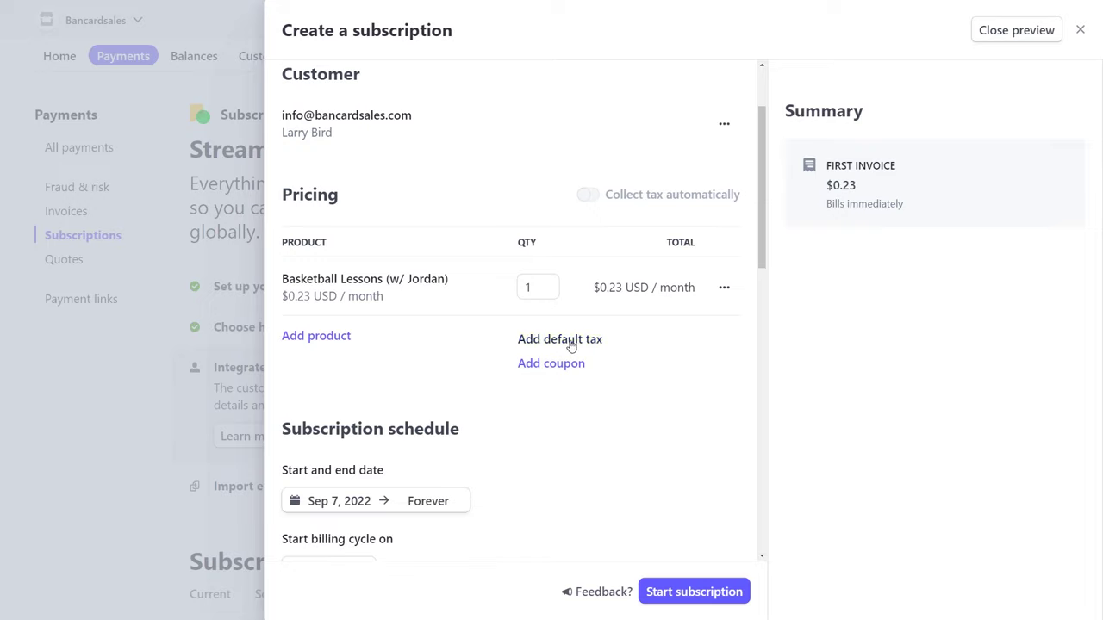
pyautogui.scroll(-3, 547, 372)
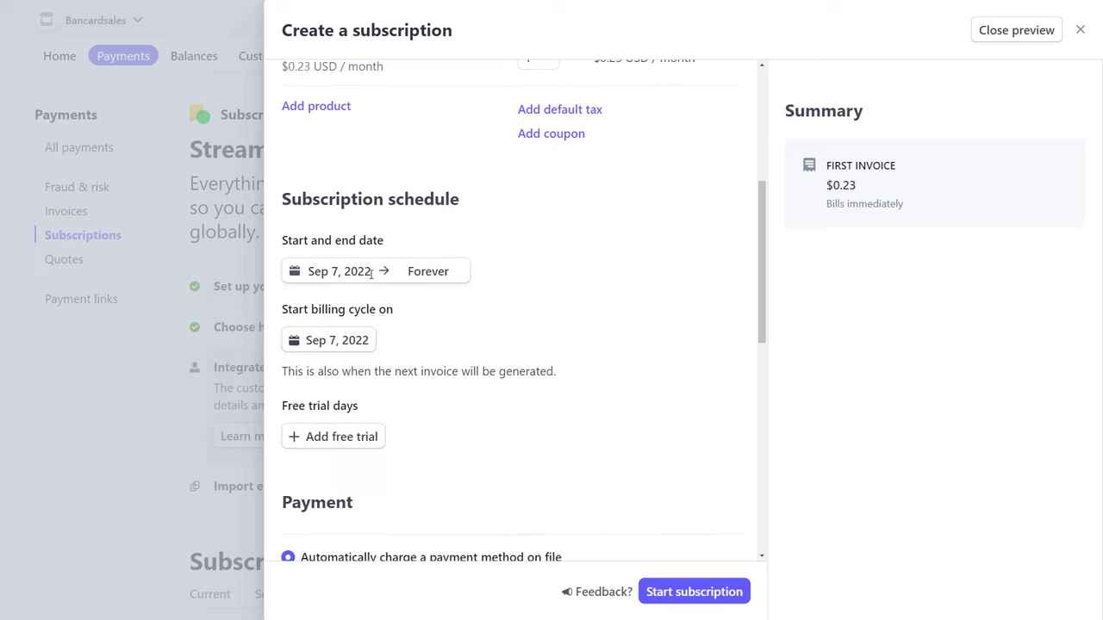
# - End the subscription after 2 cycles and add a 5-day free trial
pyautogui.click(395, 272)
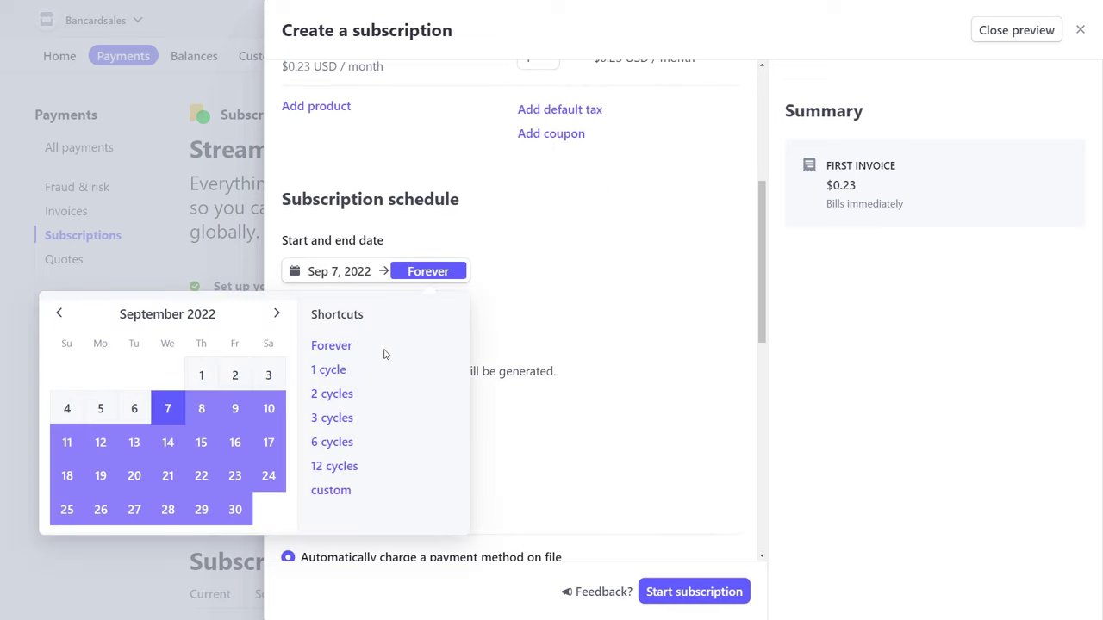
pyautogui.click(329, 395)
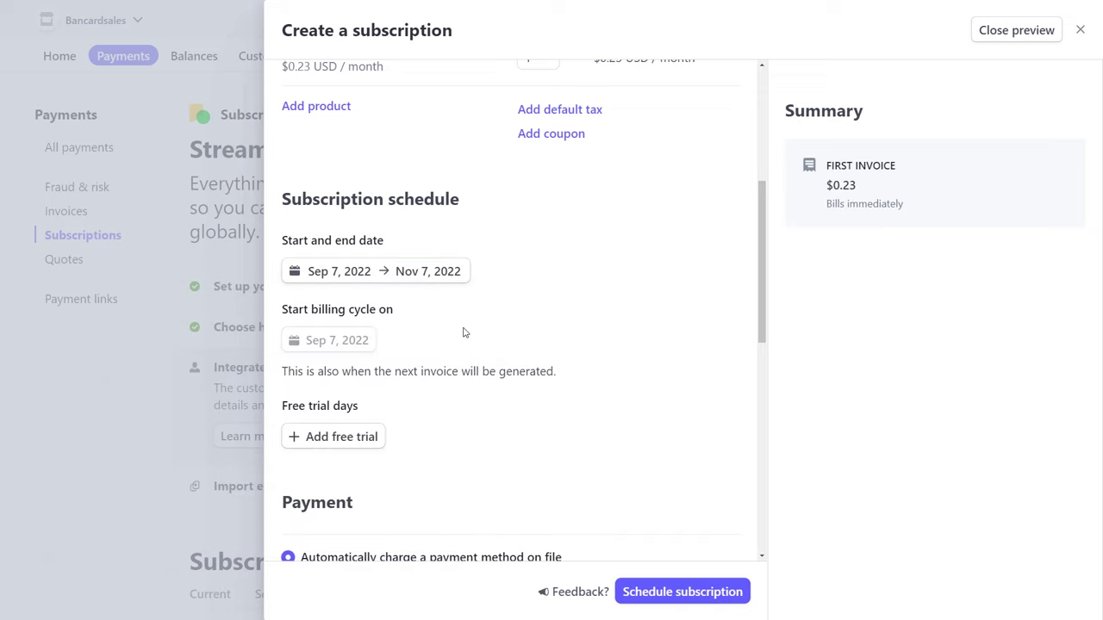
pyautogui.click(334, 437)
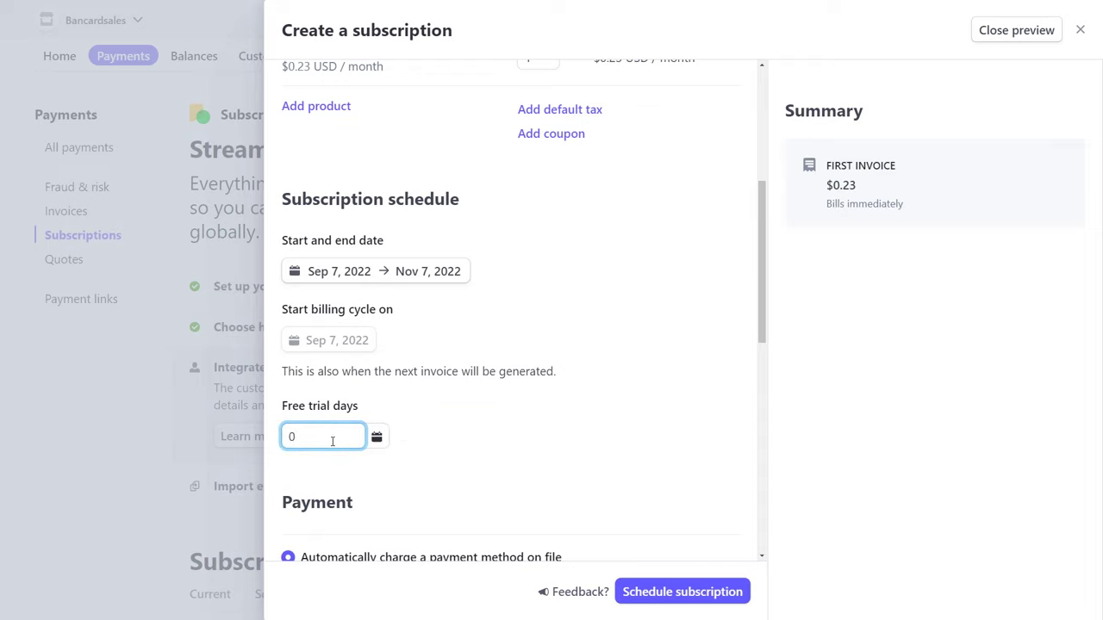
pyautogui.write('5')
pyautogui.click(630, 416)
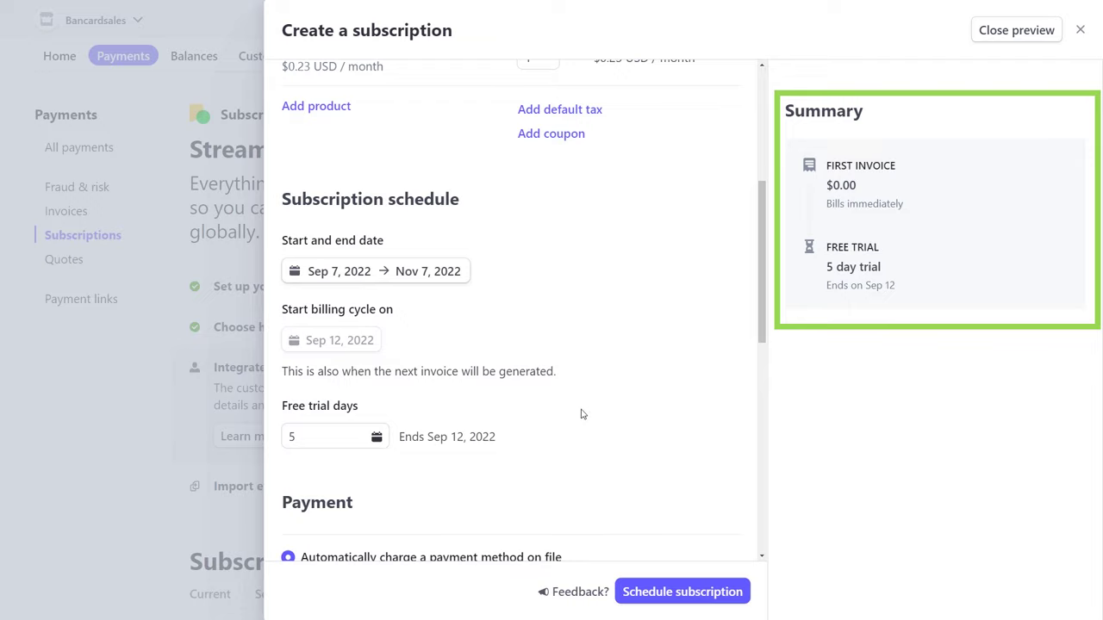
# - Change the free trial days to 0 and bring up the current customer's options
pyautogui.doubleClick(301, 435)
pyautogui.write('0')
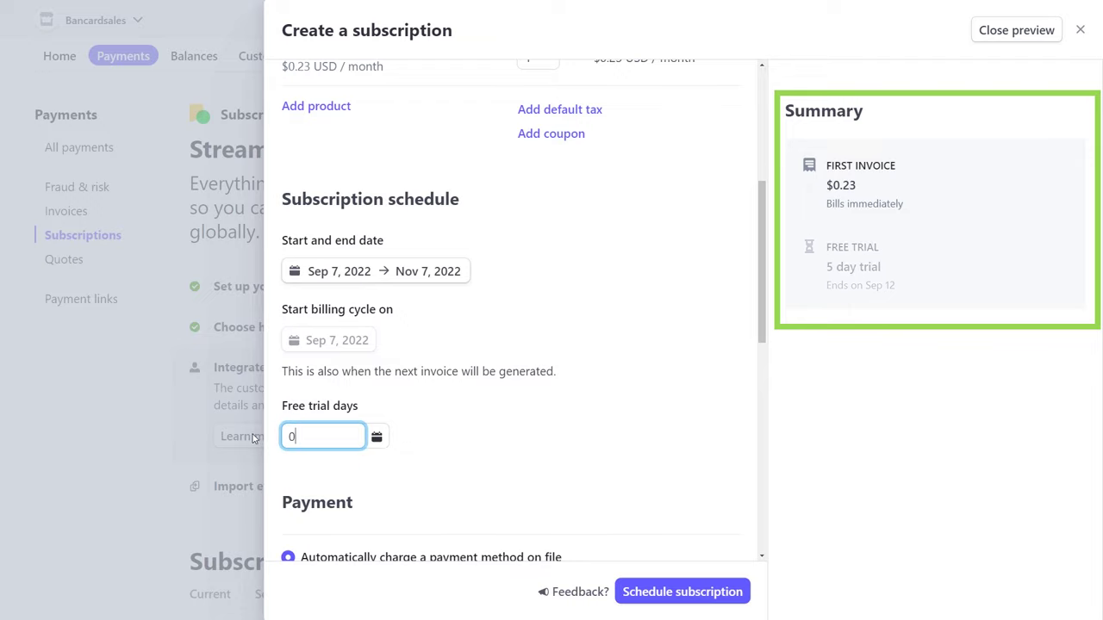
pyautogui.press('Tab')
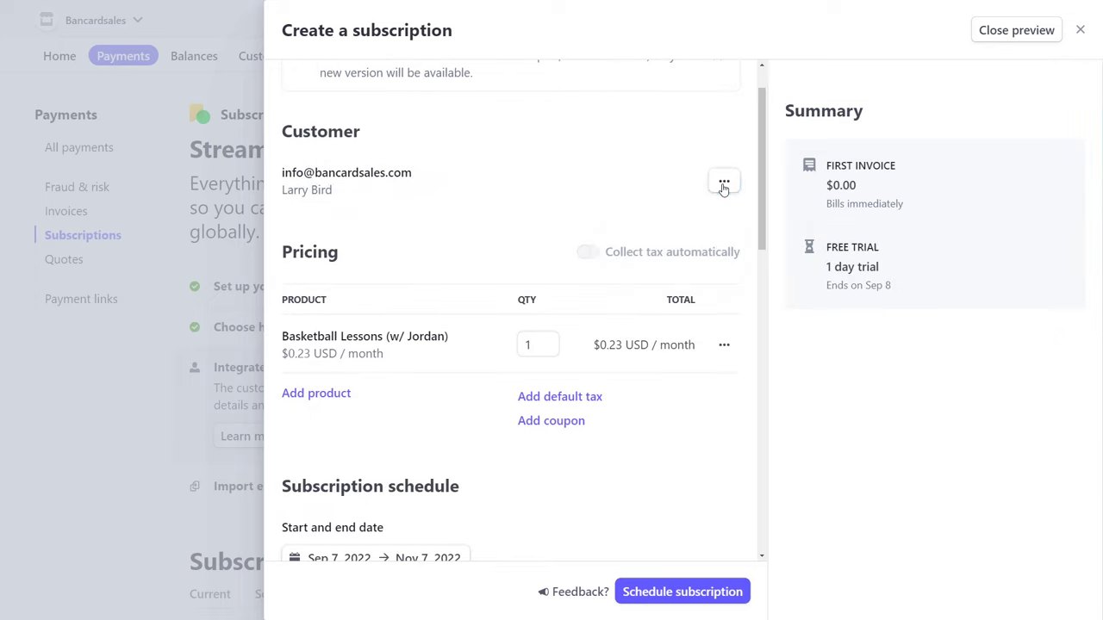
pyautogui.click(721, 182)
# - Choose the customer again and keep automatic charging of the payment method on file
pyautogui.click(650, 245)
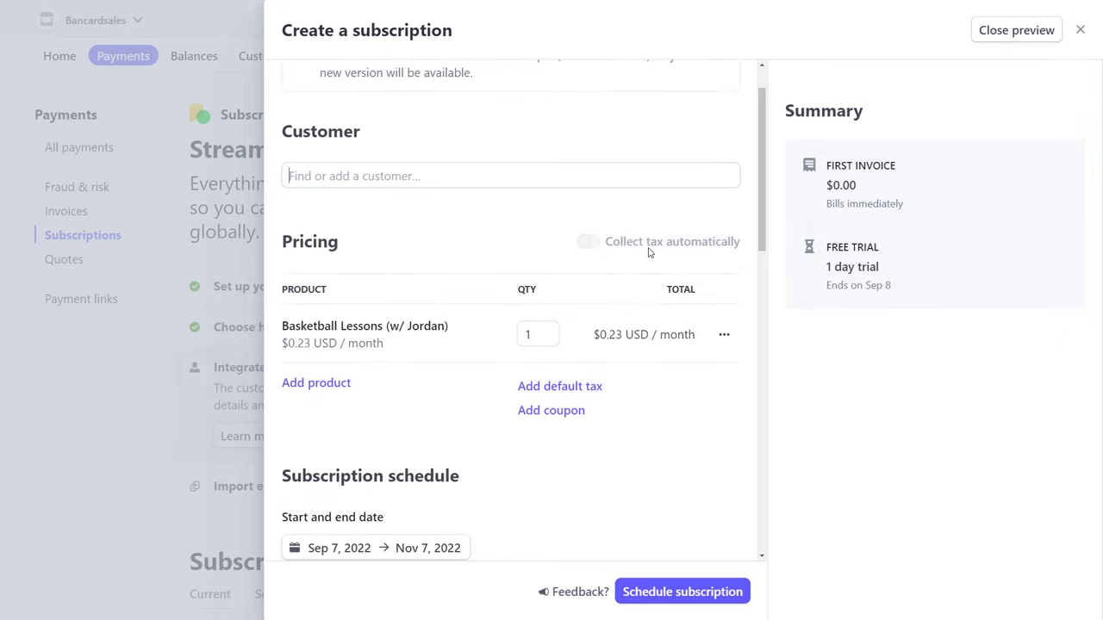
pyautogui.click(337, 272)
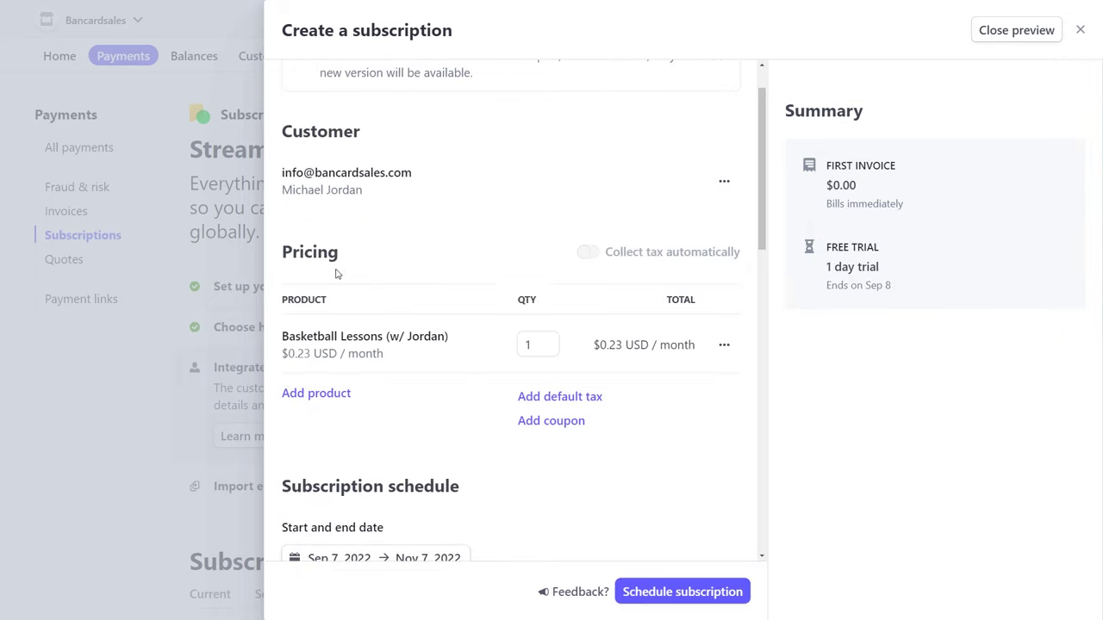
pyautogui.scroll(-6, 520, 277)
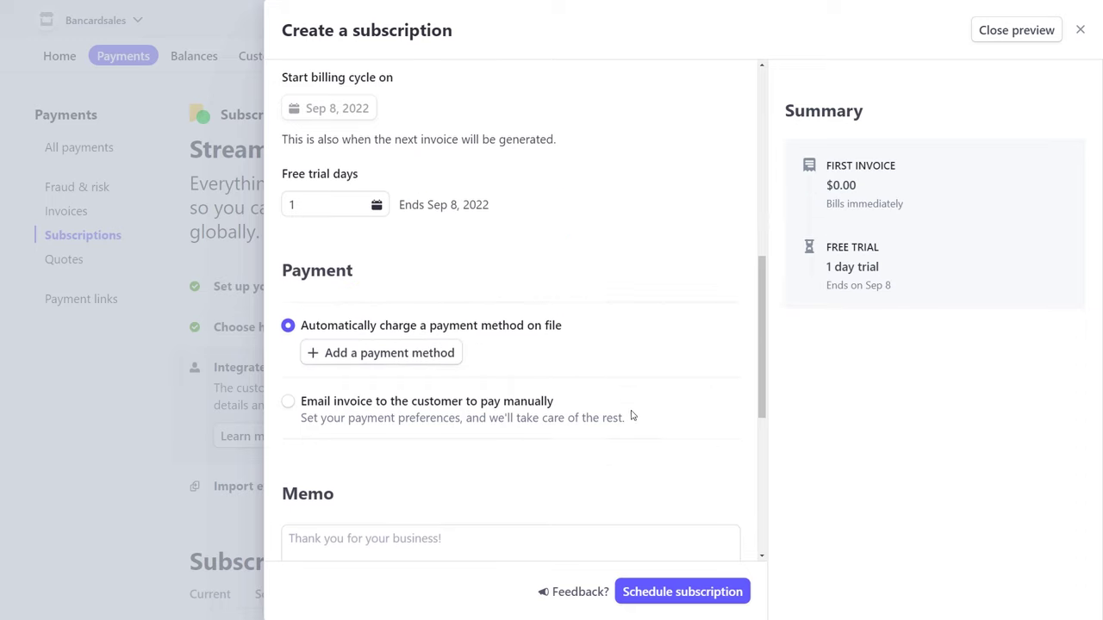
pyautogui.scroll(-1, 630, 414)
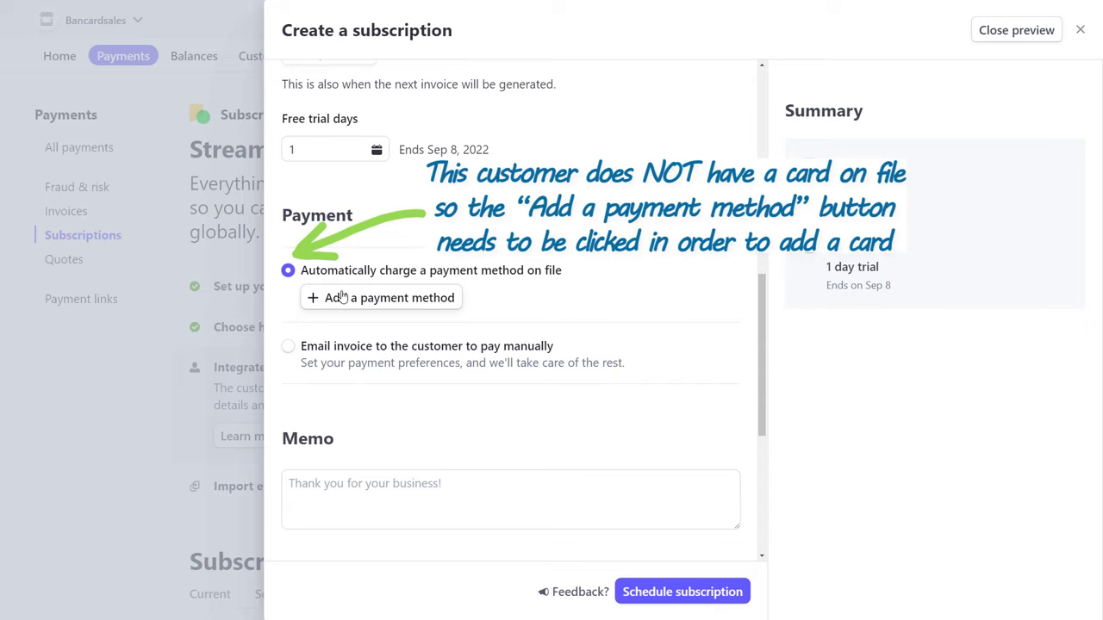
# - Add a custom invoice field named 'options' under Advanced options
pyautogui.scroll(3, 458, 299)
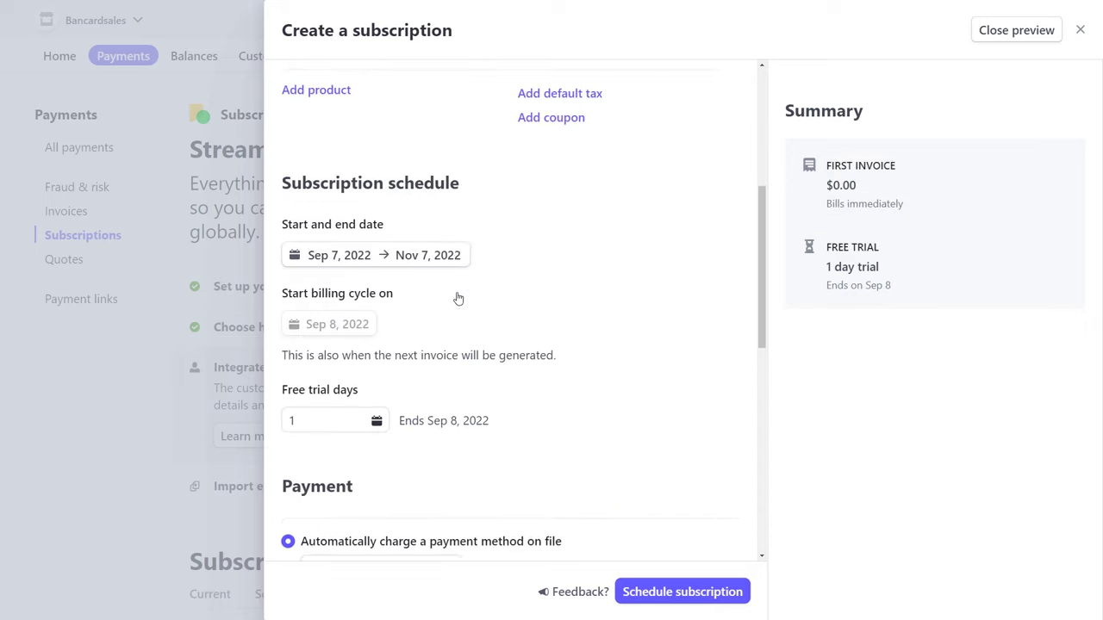
pyautogui.scroll(3, 458, 298)
pyautogui.scroll(-5, 536, 386)
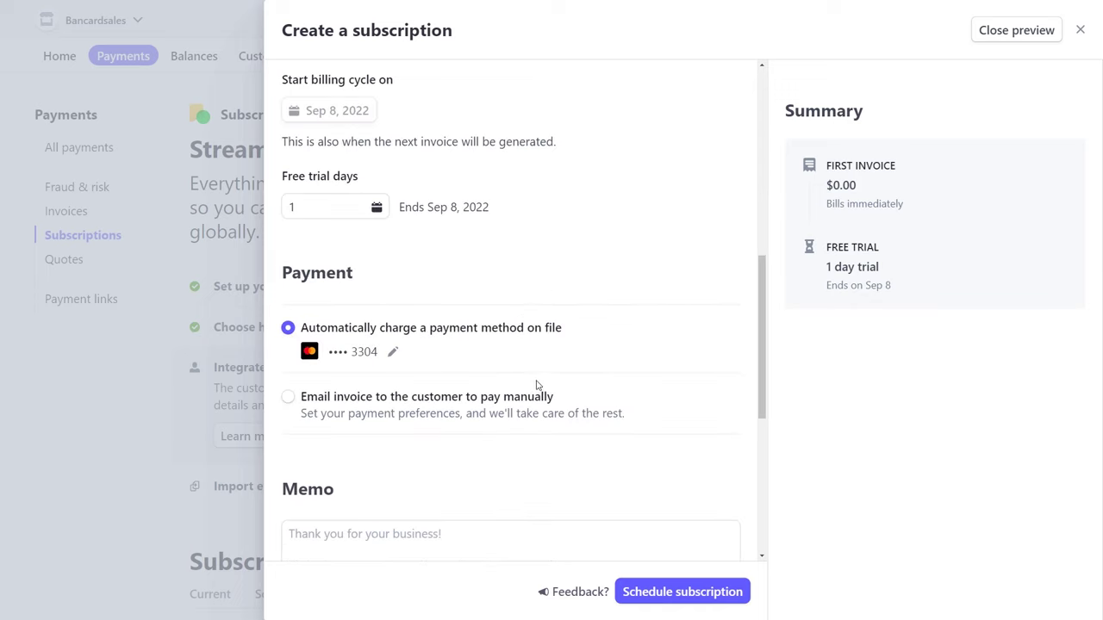
pyautogui.scroll(-2, 537, 358)
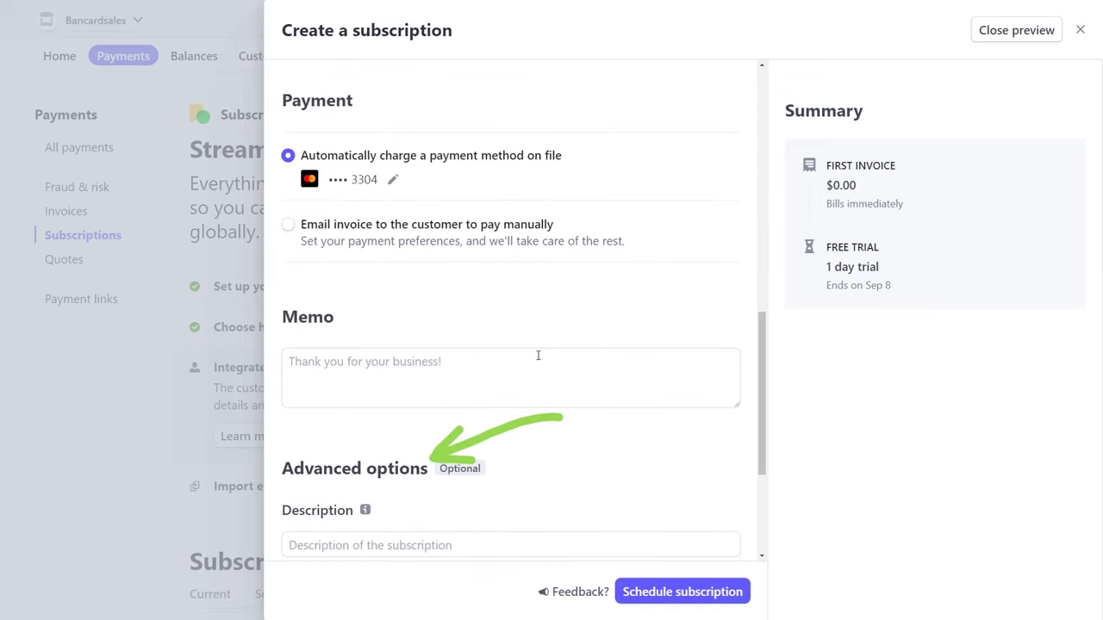
pyautogui.scroll(-2, 537, 357)
pyautogui.scroll(-1, 538, 359)
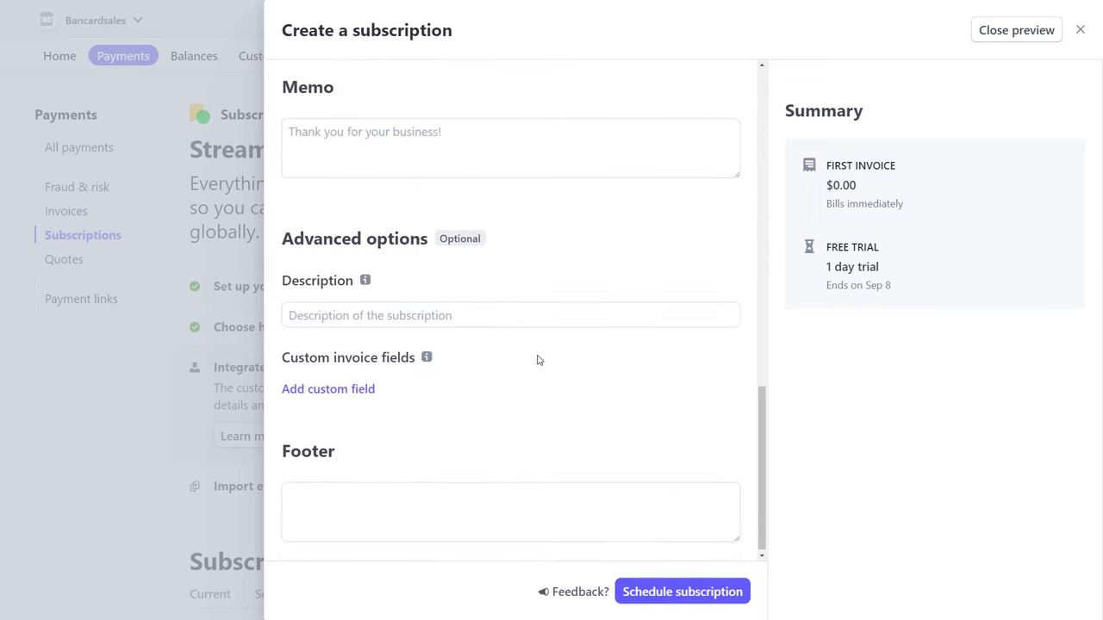
pyautogui.click(387, 310)
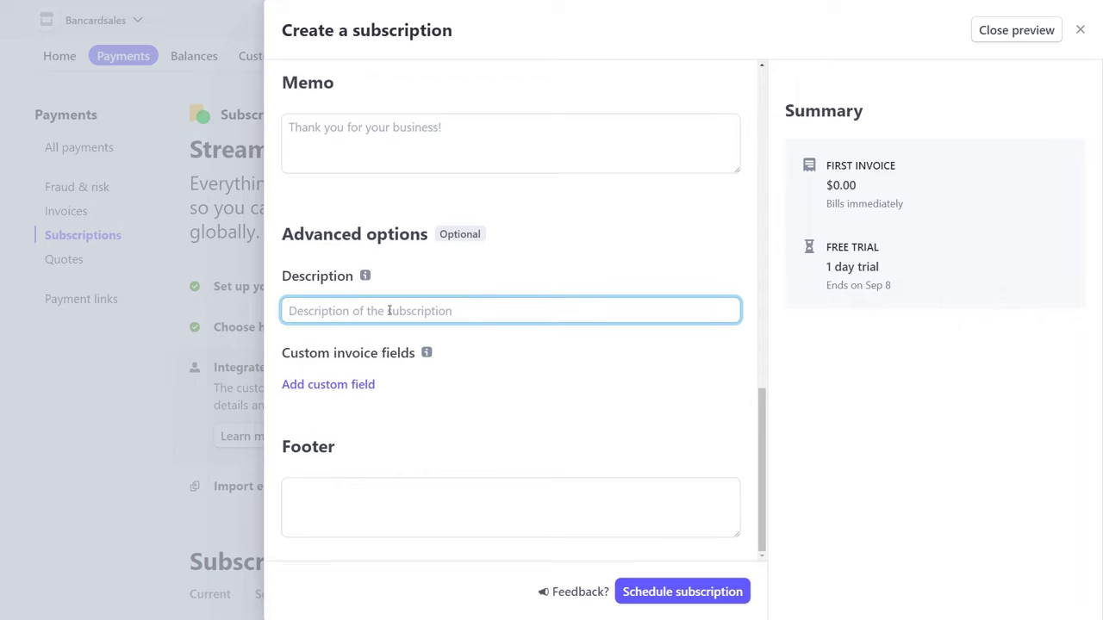
pyautogui.click(354, 385)
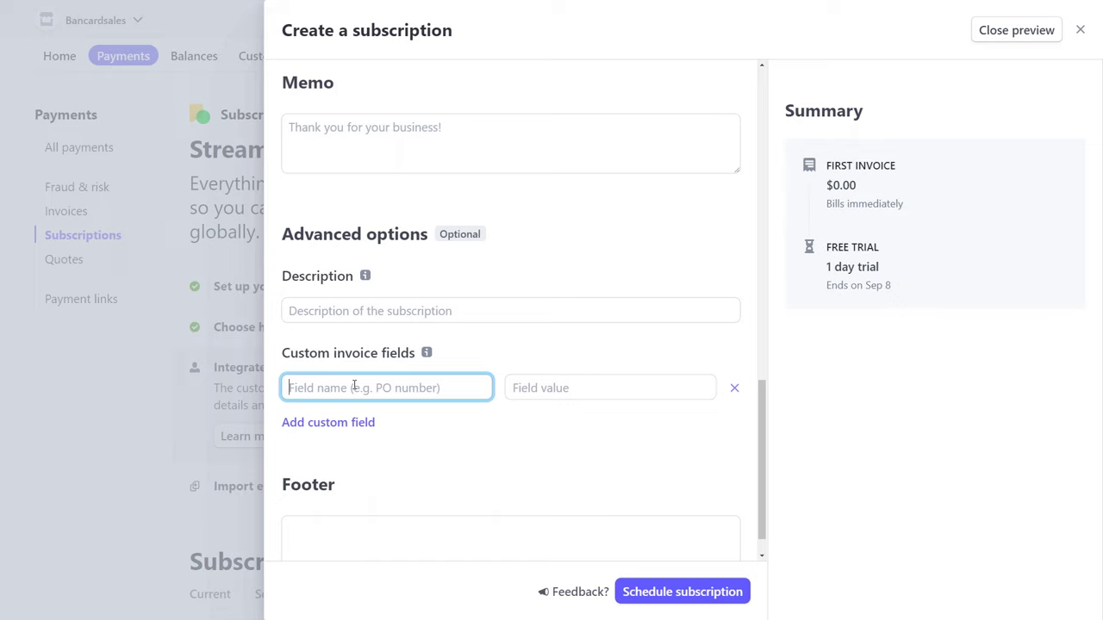
pyautogui.write('options')
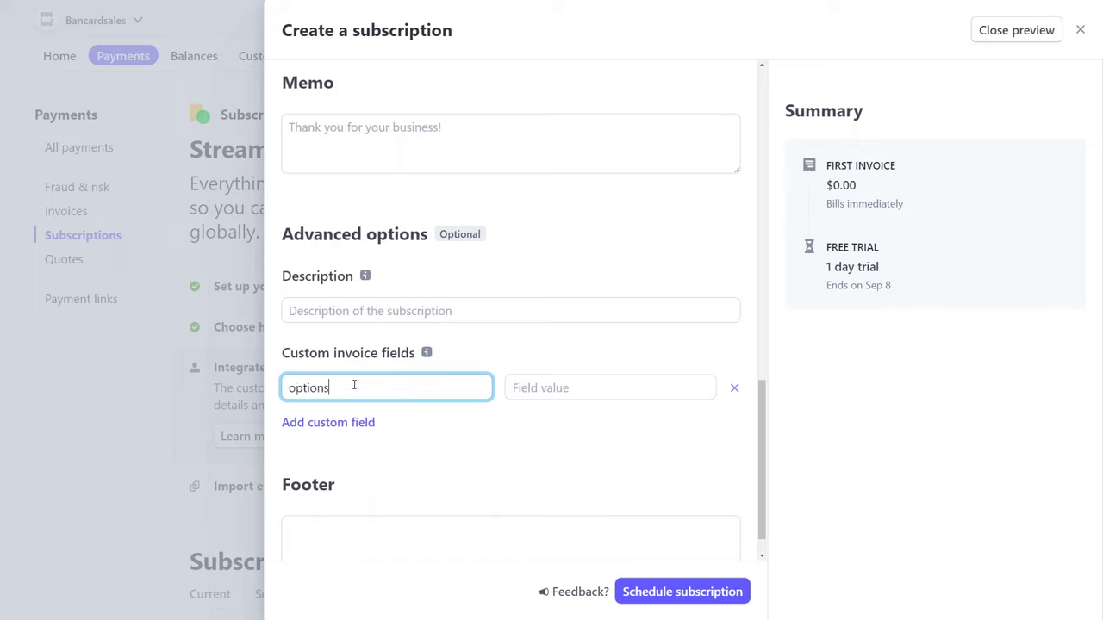
pyautogui.press('Tab')
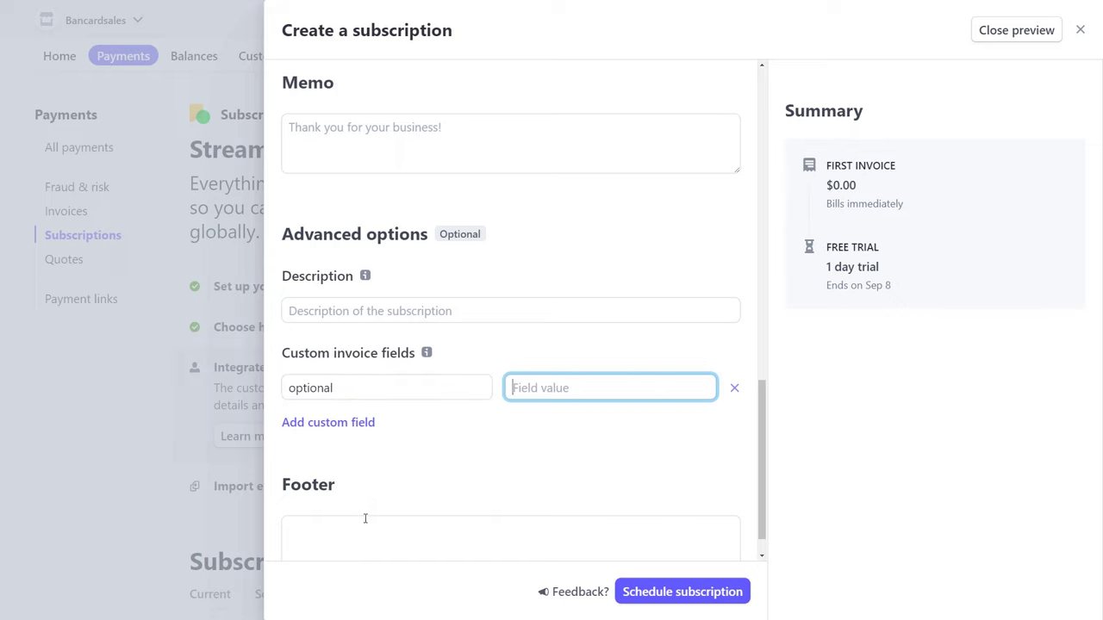
# - Enter the invoice footer 'optional footer note' and create the subscription
pyautogui.click(367, 528)
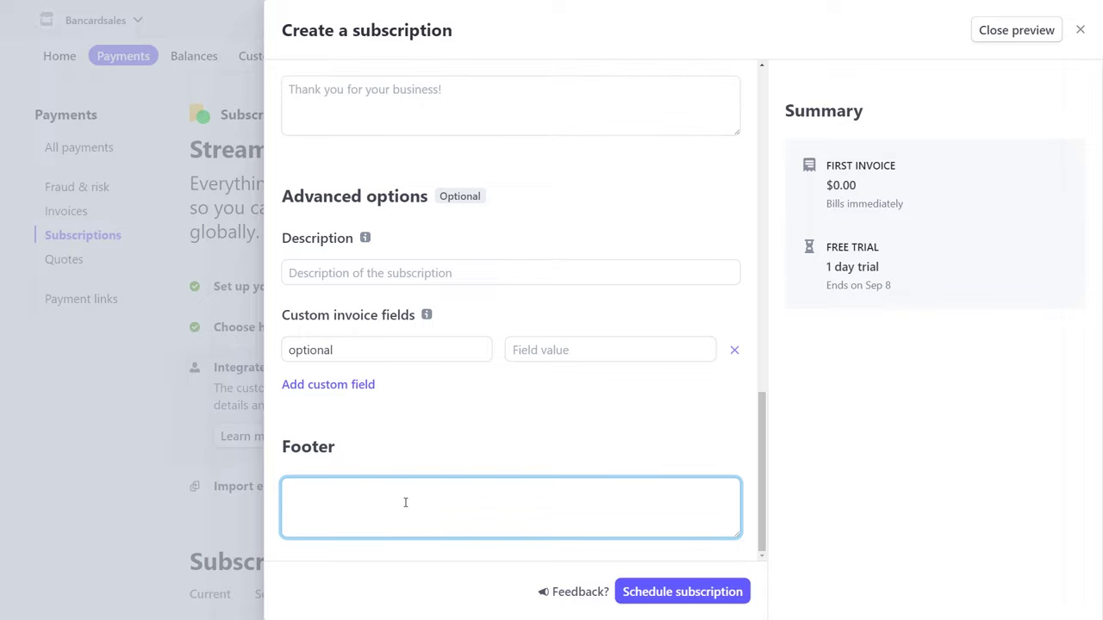
pyautogui.write('optional footer note')
pyautogui.click(573, 415)
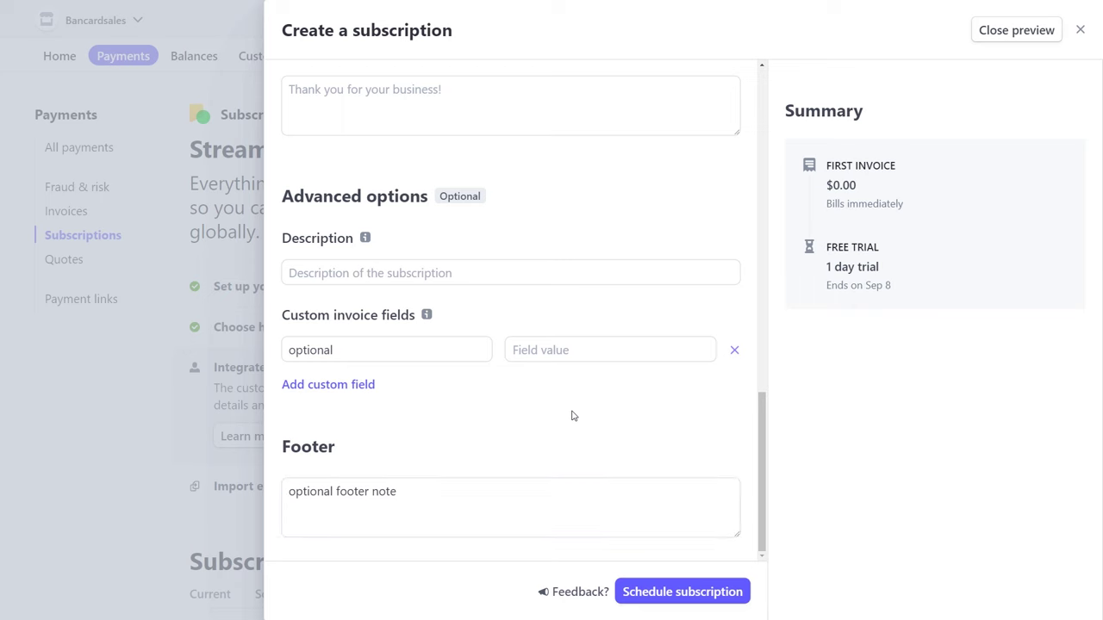
pyautogui.click(699, 591)
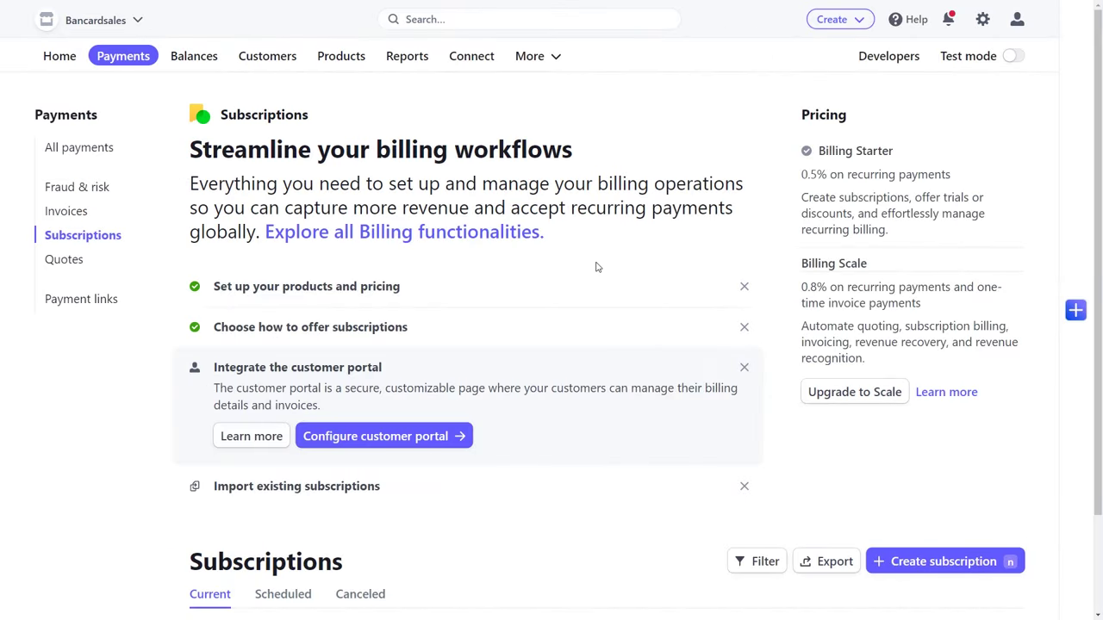
# - Check the empty Scheduled and Canceled subscription lists, then return to Current subscriptions
pyautogui.scroll(-3, 595, 265)
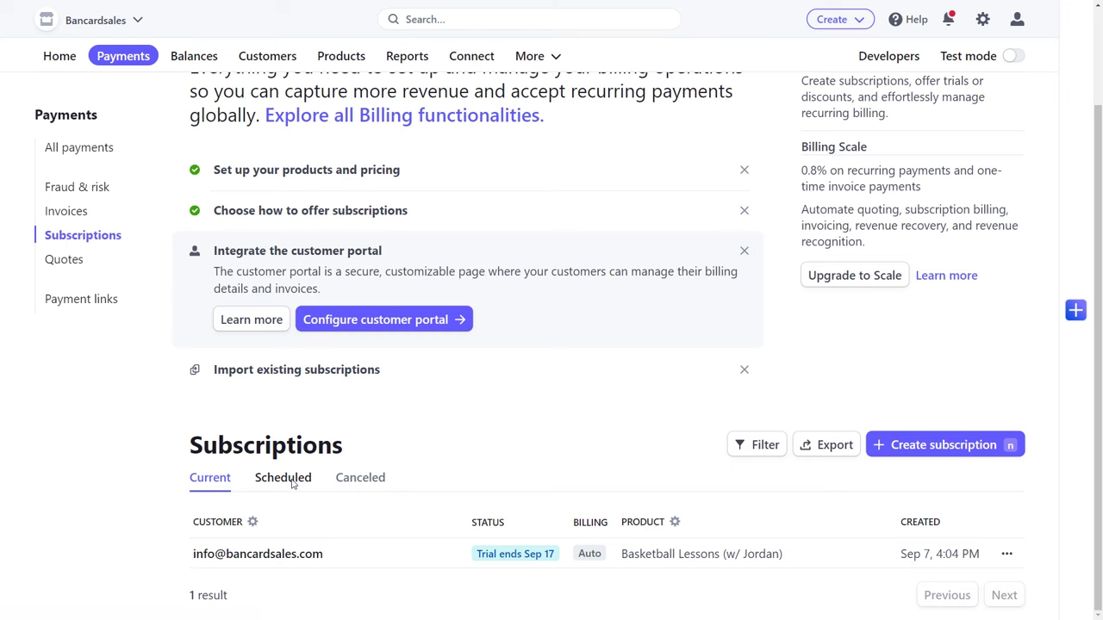
pyautogui.click(292, 484)
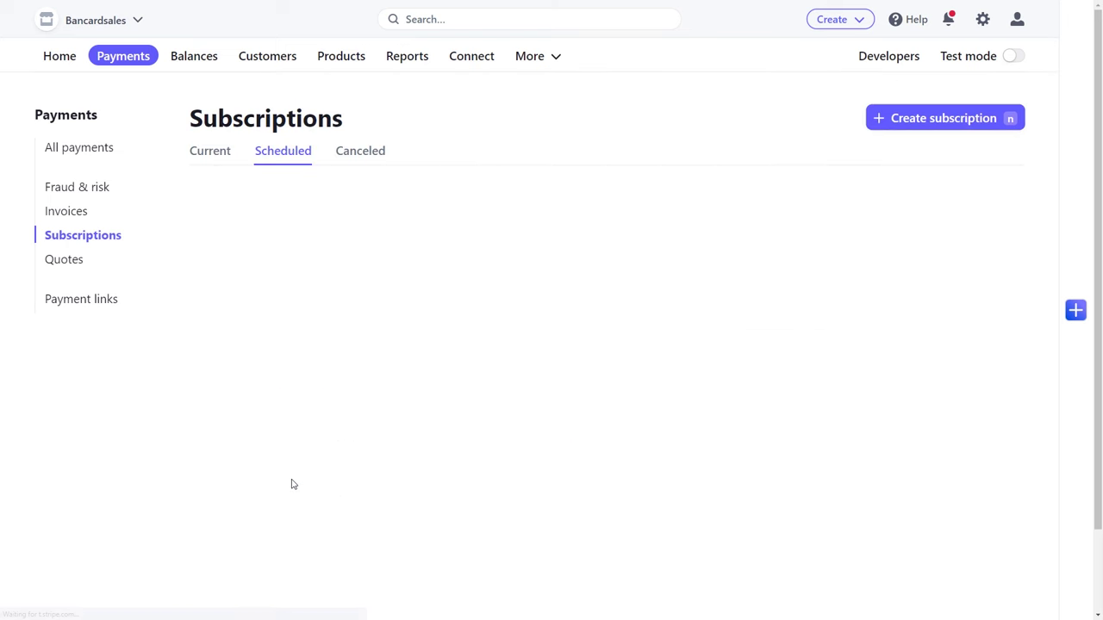
pyautogui.click(363, 152)
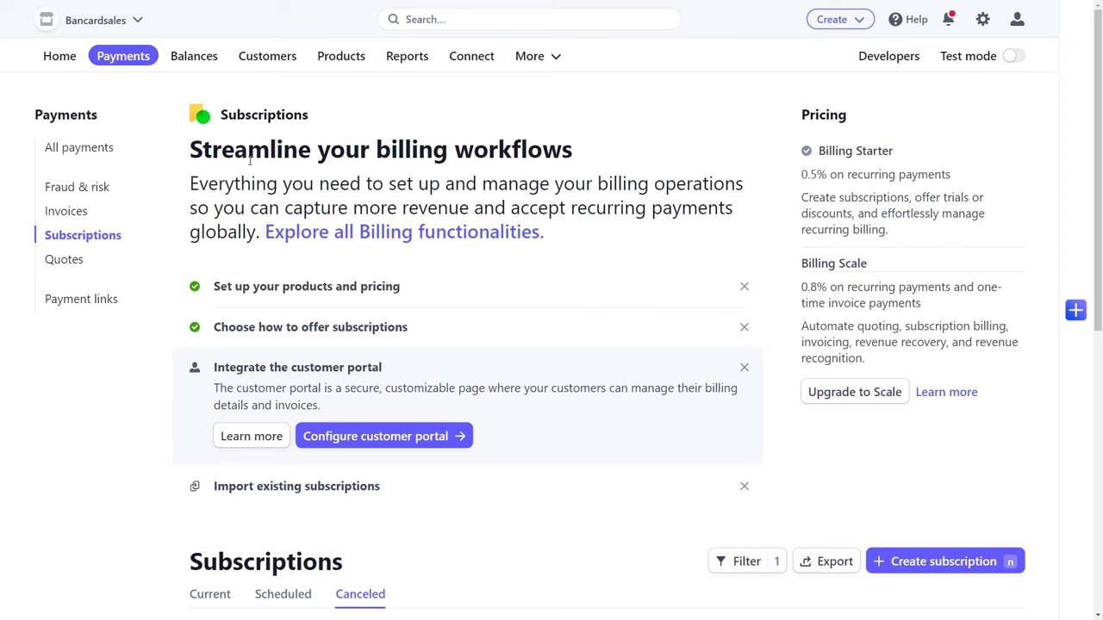
pyautogui.scroll(-3, 240, 517)
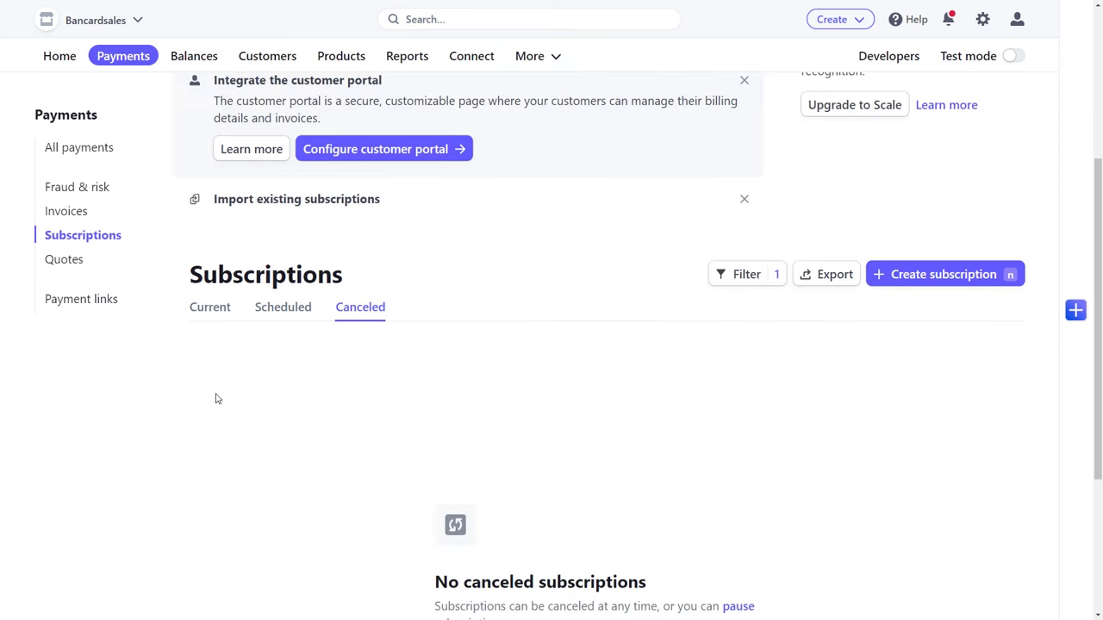
pyautogui.click(205, 310)
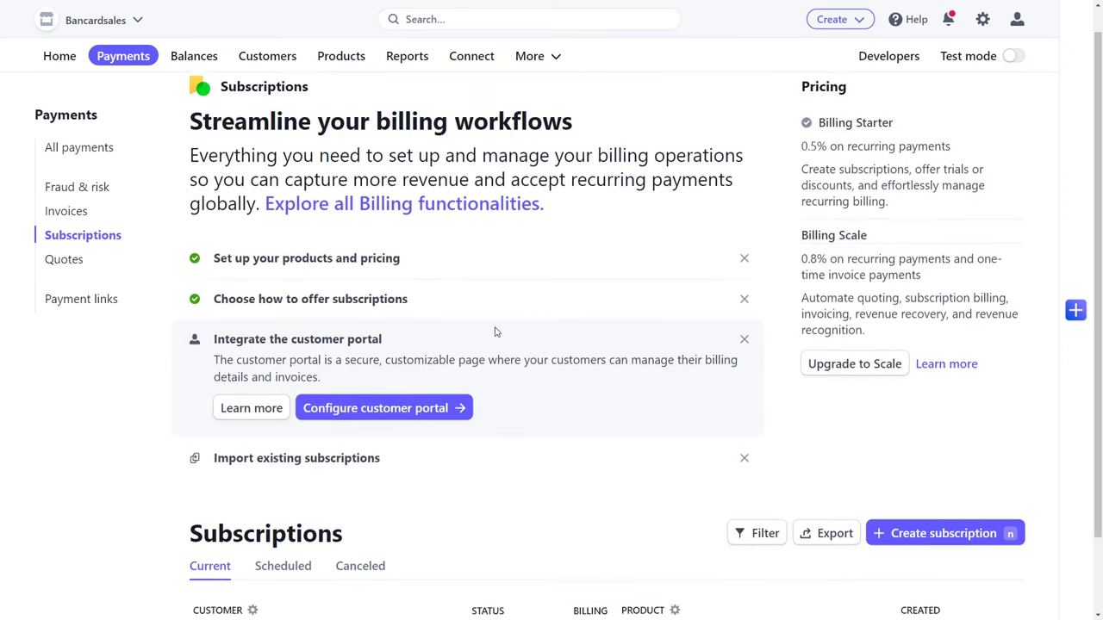
pyautogui.scroll(-1, 495, 332)
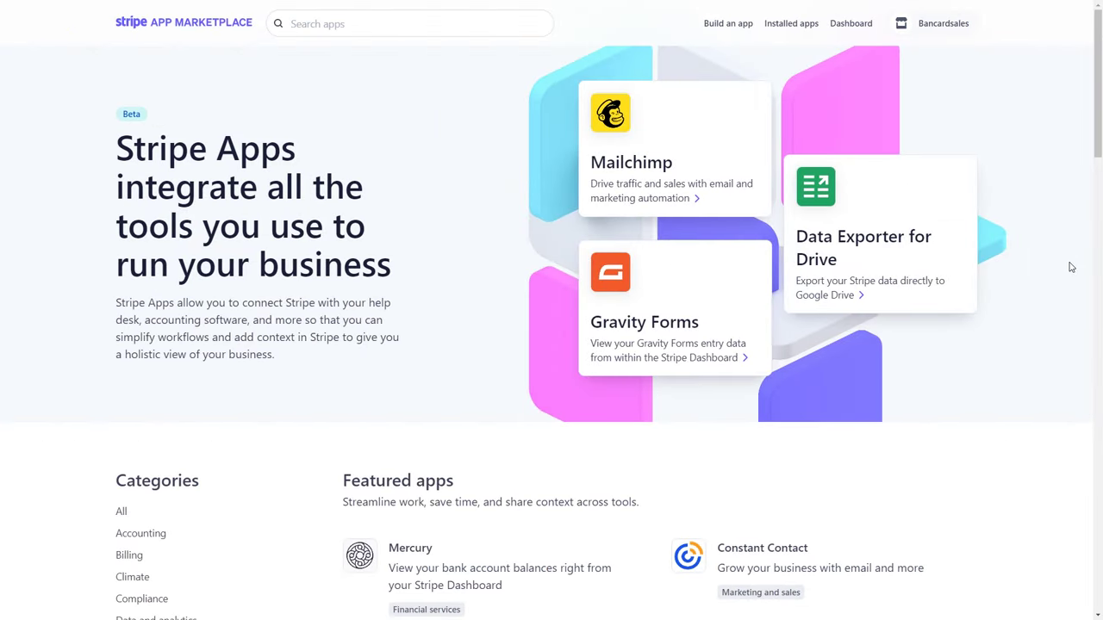
pyautogui.scroll(-4, 1070, 270)
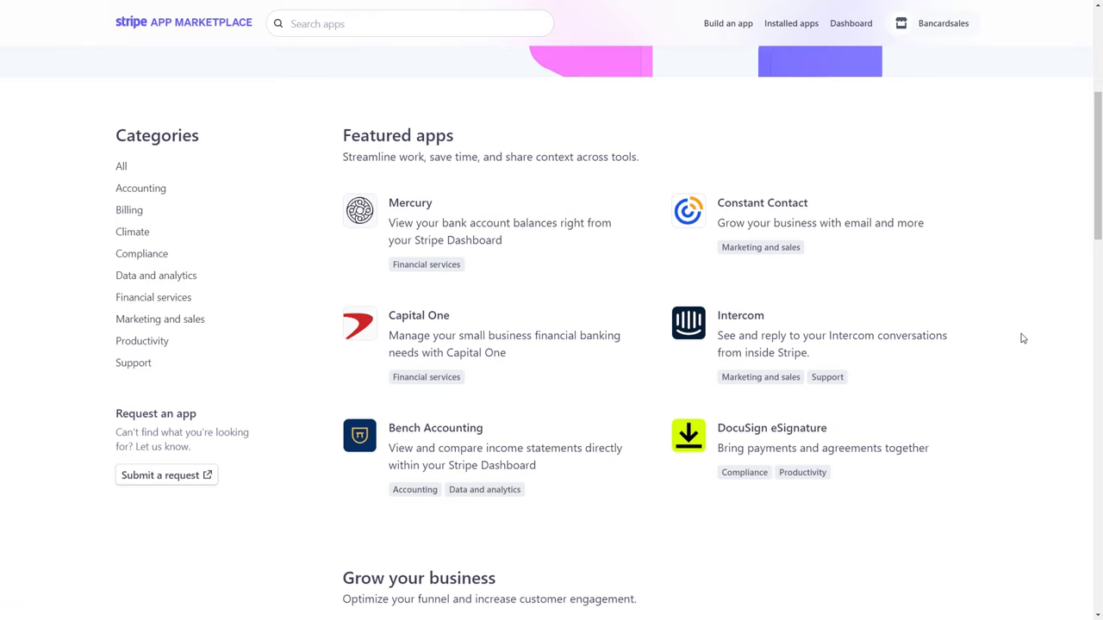
pyautogui.scroll(-1, 1023, 338)
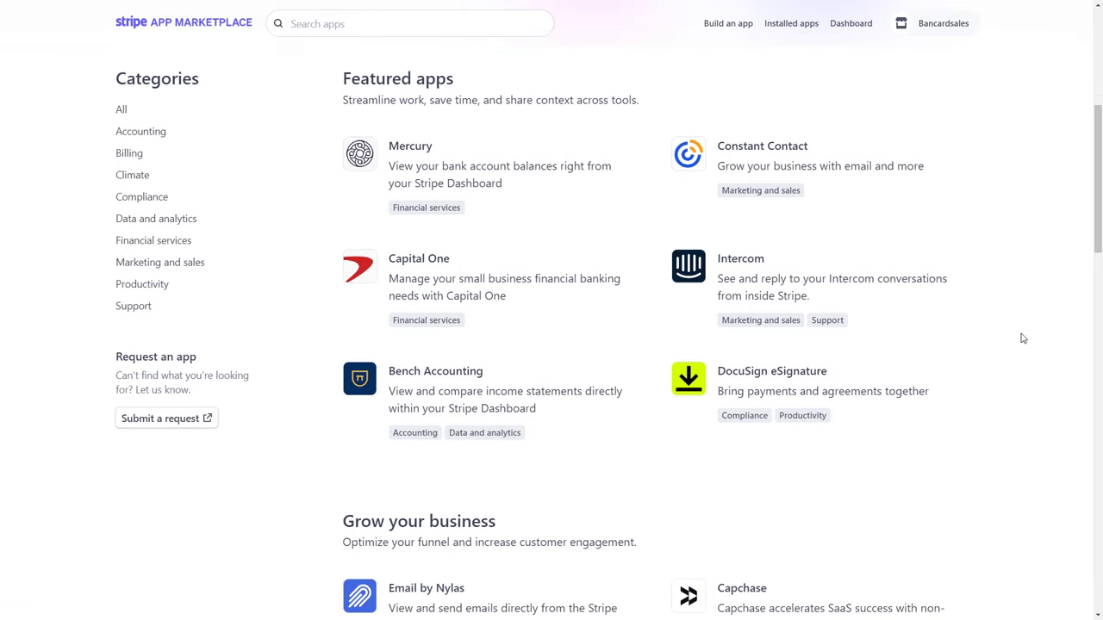
pyautogui.scroll(4, 1023, 338)
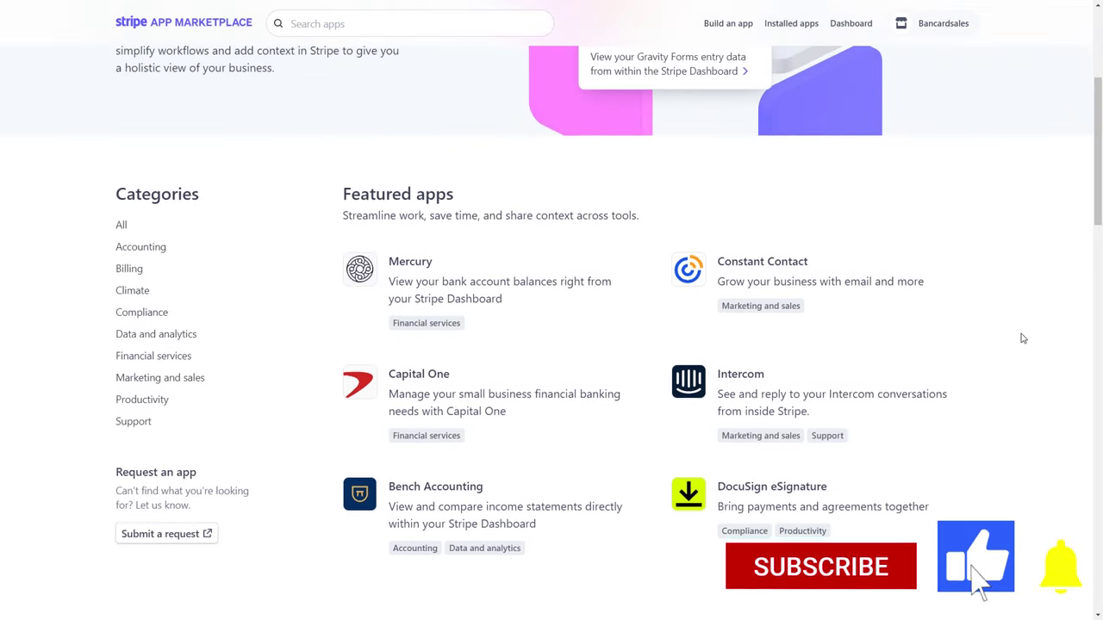
pyautogui.scroll(3, 1023, 339)
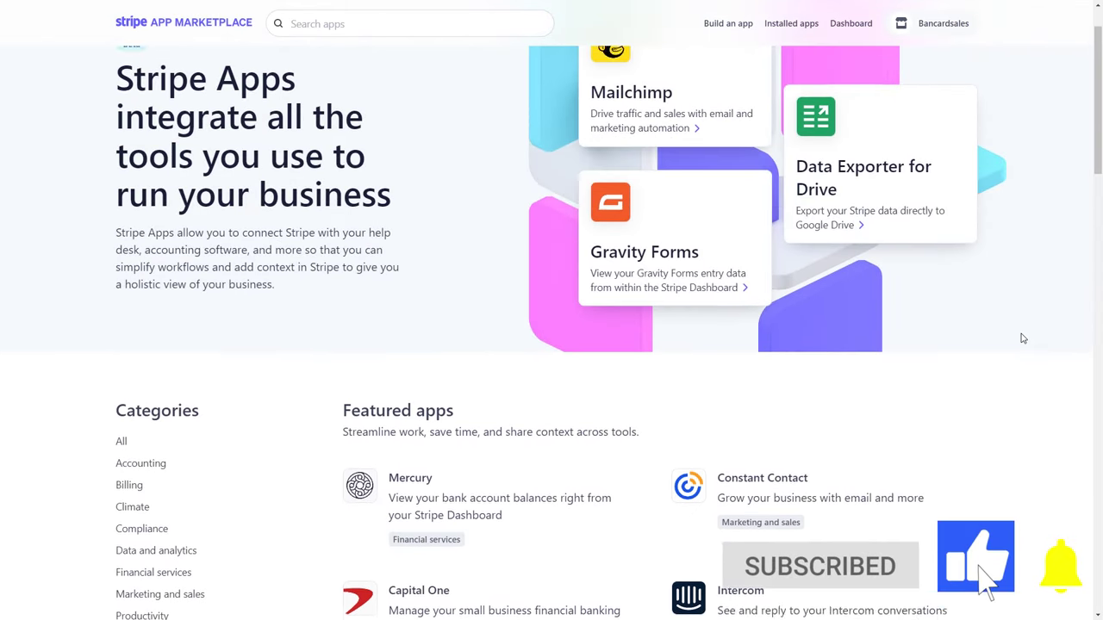